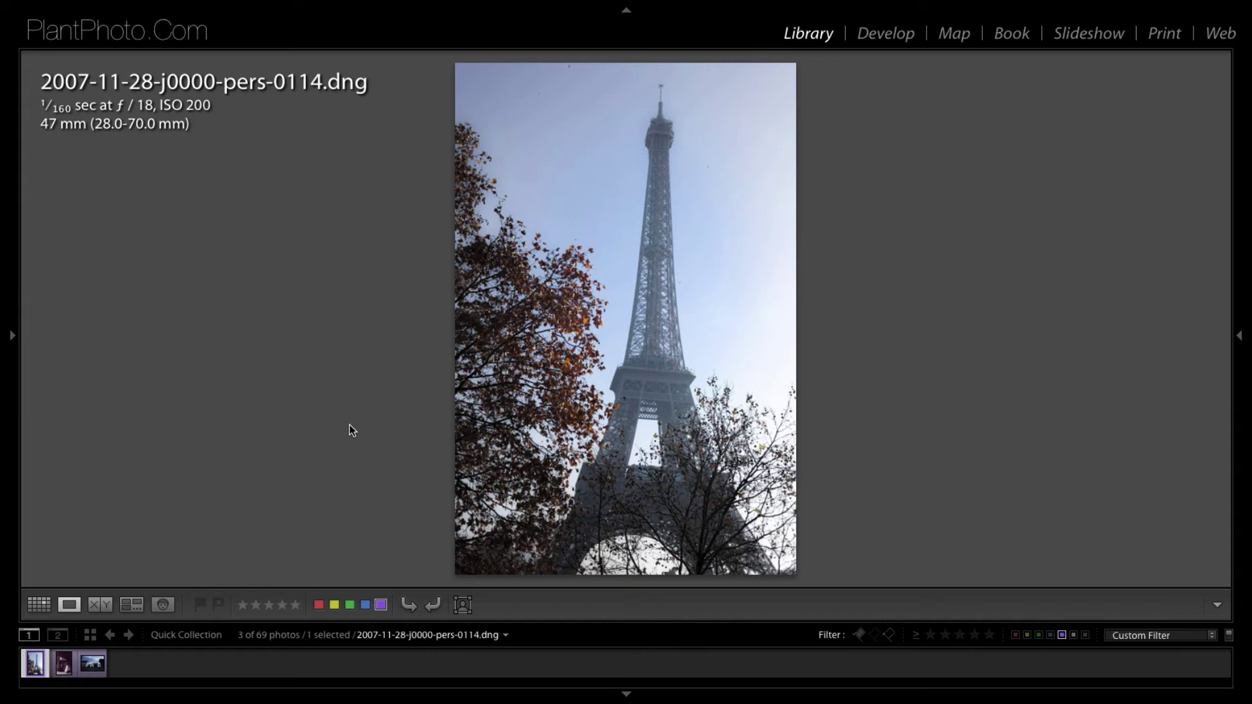
Open the photo in Develop and lift Shadows to +82 and Blacks to +14
{"action": "key", "text": "d"}
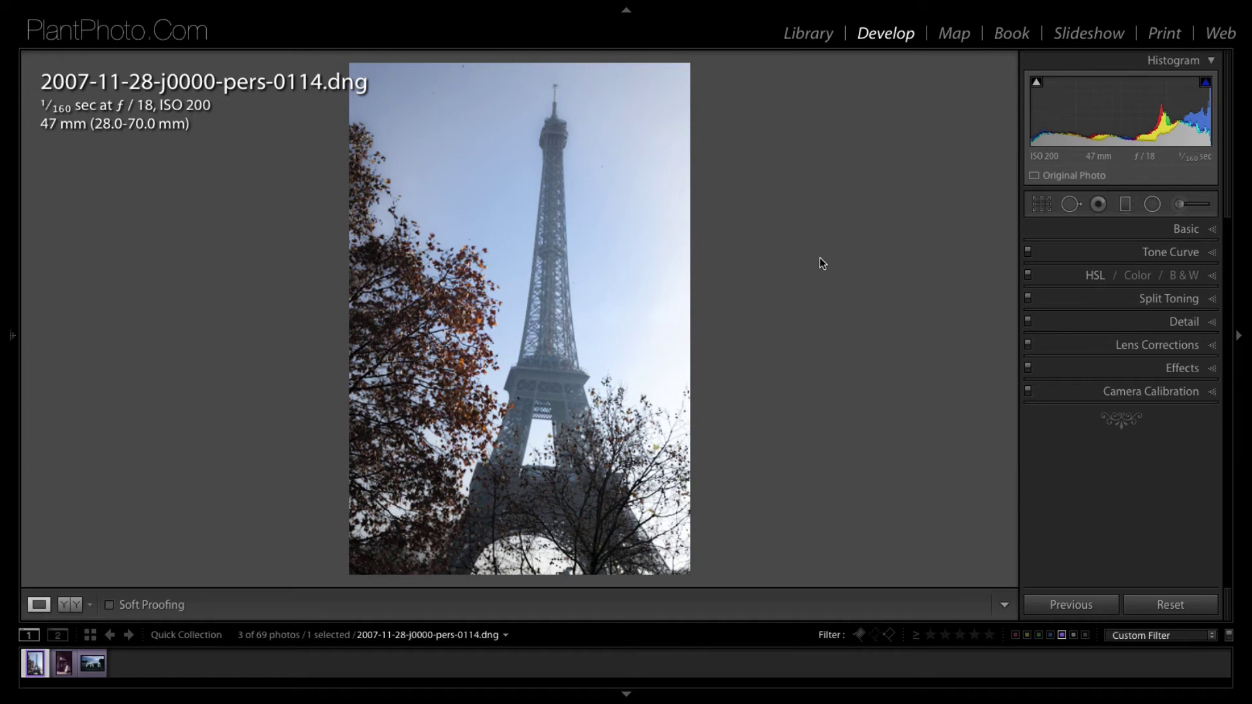
{"action": "left_click", "coordinate": [1196, 232]}
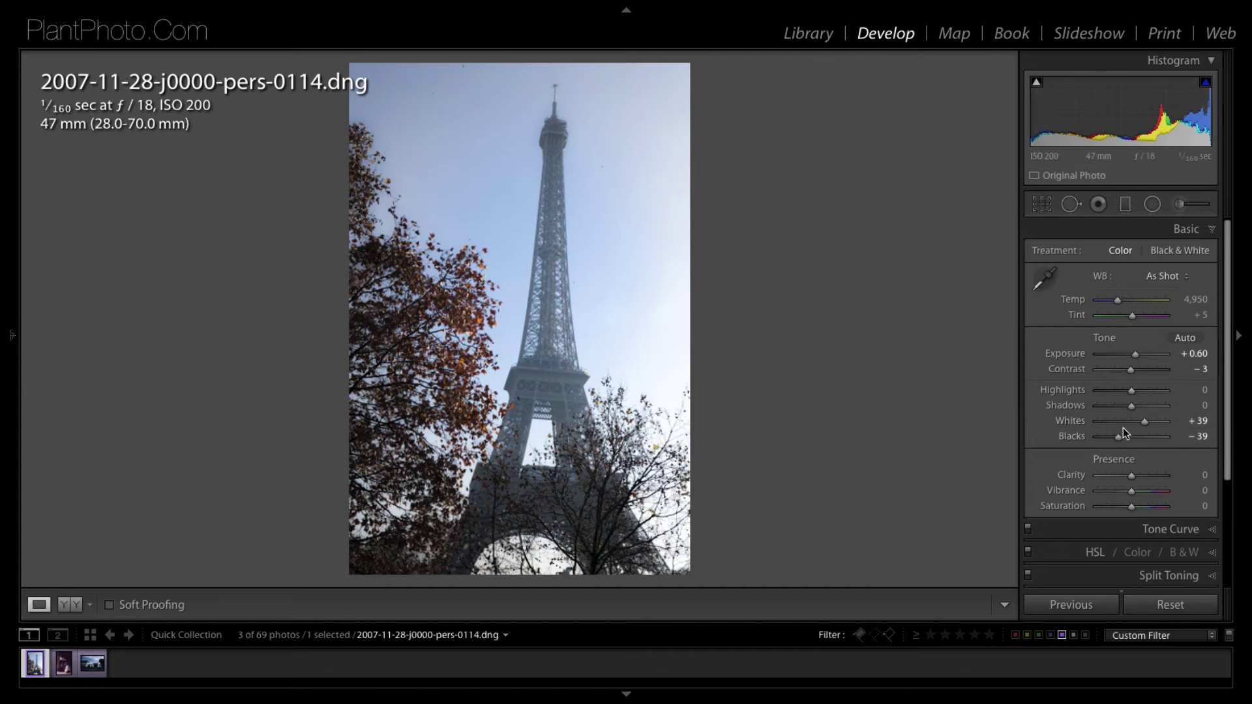
{"action": "key", "text": "alt"}
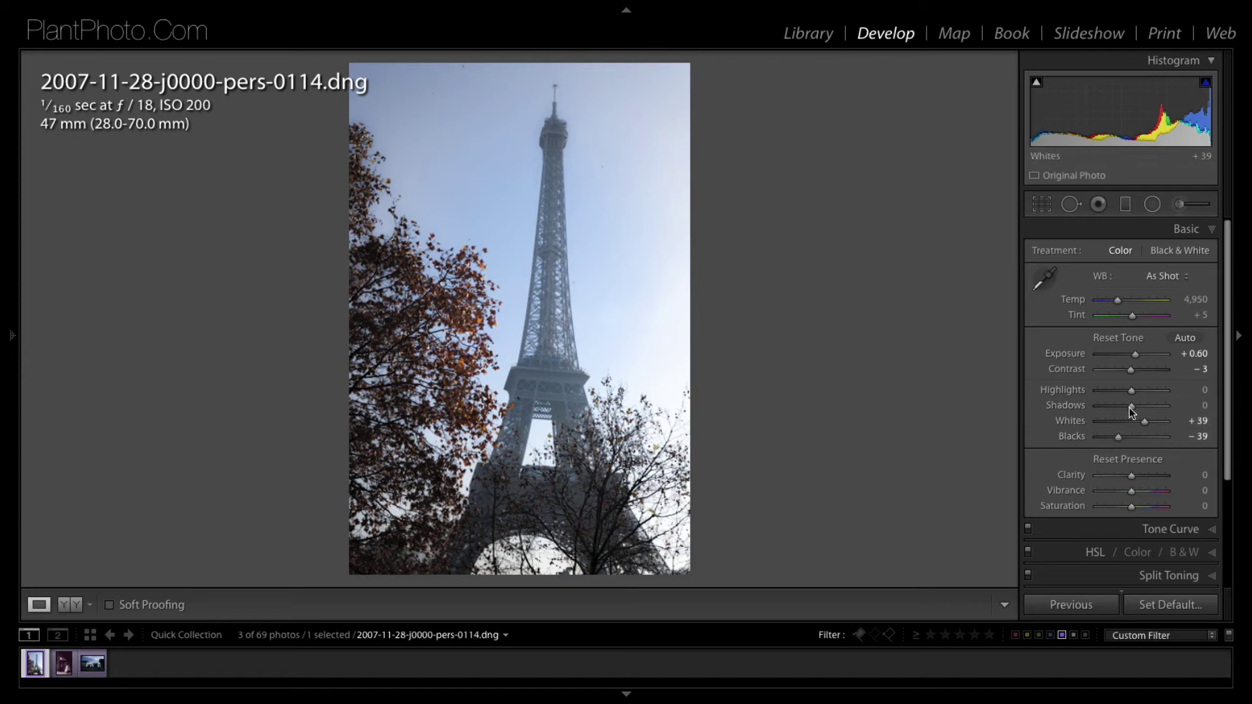
{"action": "left_click_drag", "start_coordinate": [1130, 407], "coordinate": [1065, 408]}
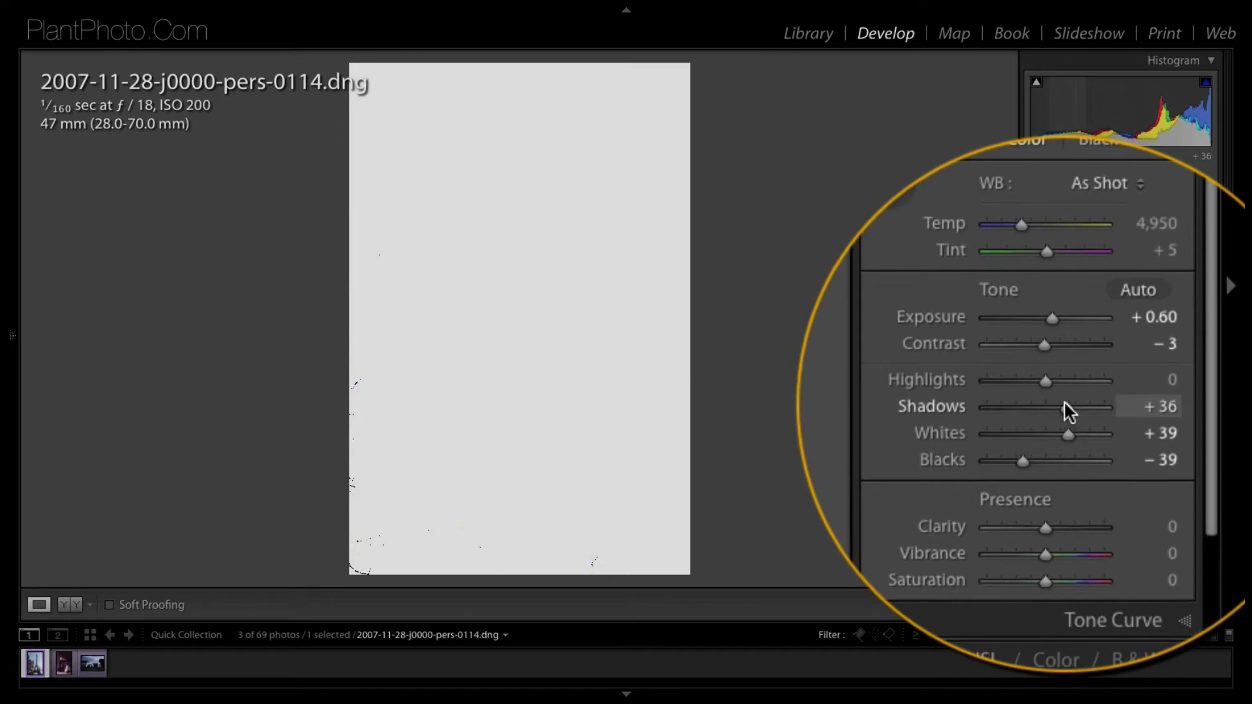
{"action": "left_click_drag", "start_coordinate": [1142, 408], "coordinate": [1160, 407]}
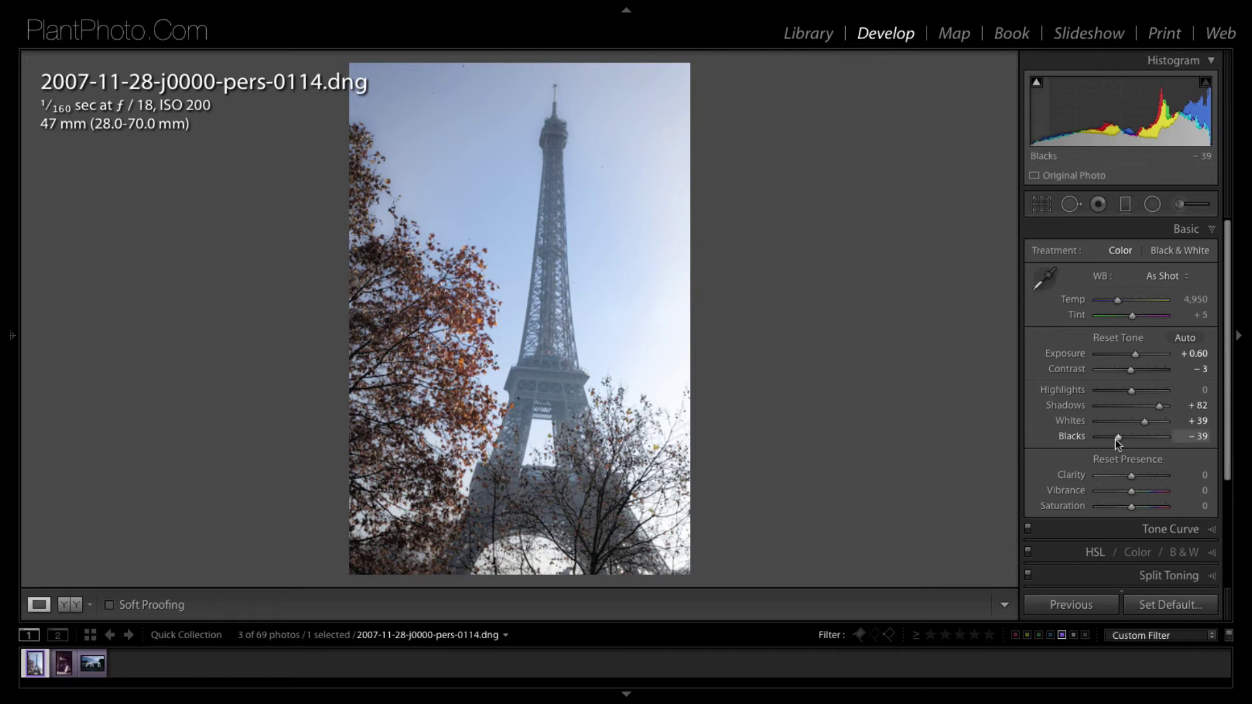
{"action": "left_click_drag", "start_coordinate": [1116, 438], "coordinate": [1135, 441]}
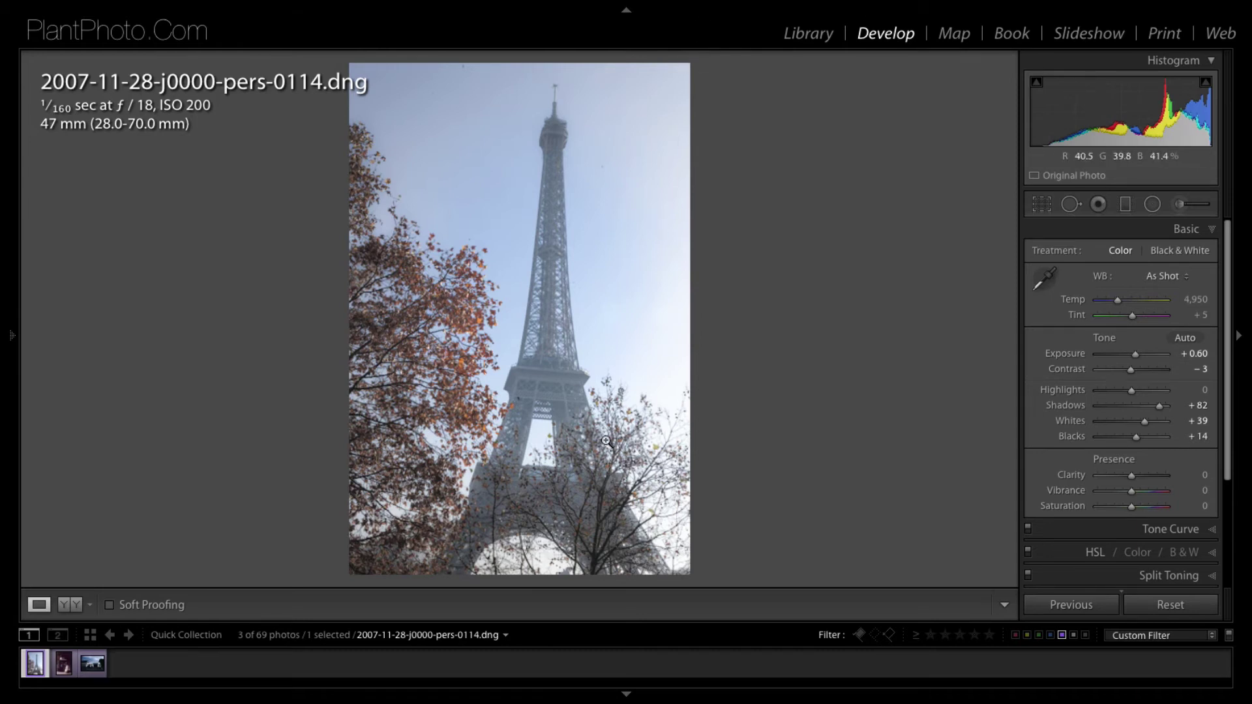
Keep Highlights at 0, raise Whites to +41, and warm Temp to 6,205
{"action": "key", "text": "alt"}
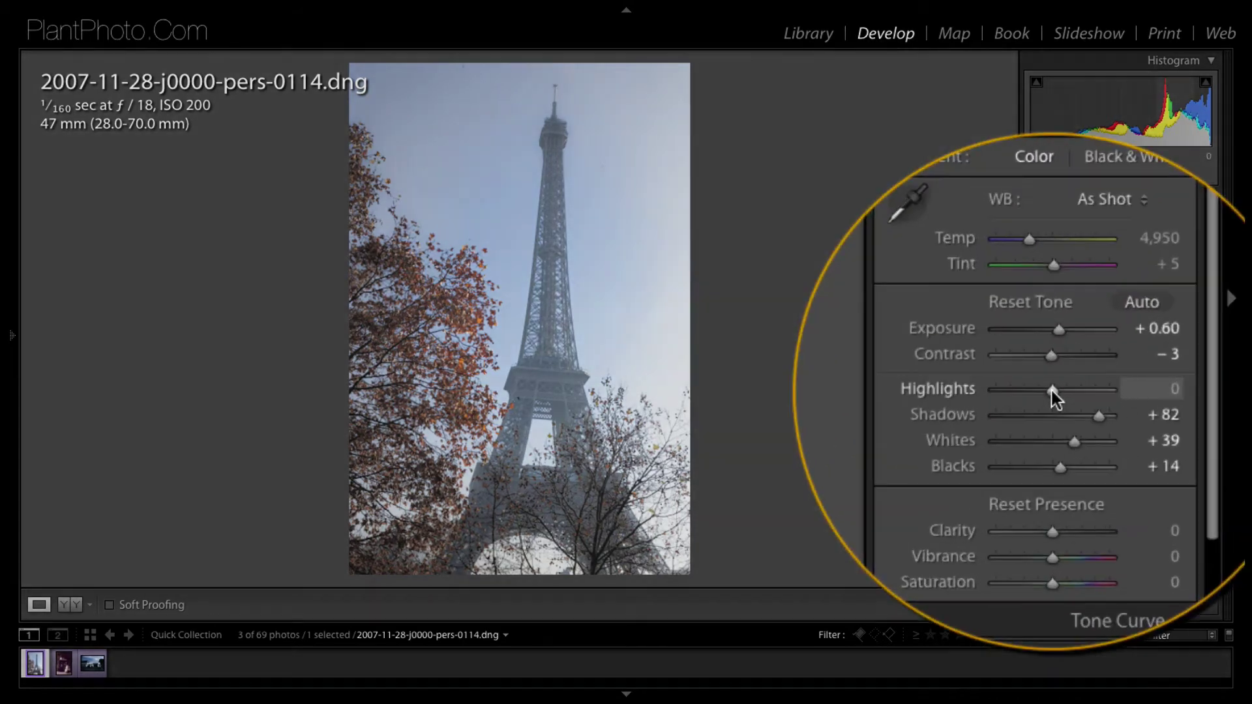
{"action": "left_click_drag", "start_coordinate": [1052, 390], "coordinate": [1149, 390]}
{"action": "double_click", "coordinate": [1148, 388]}
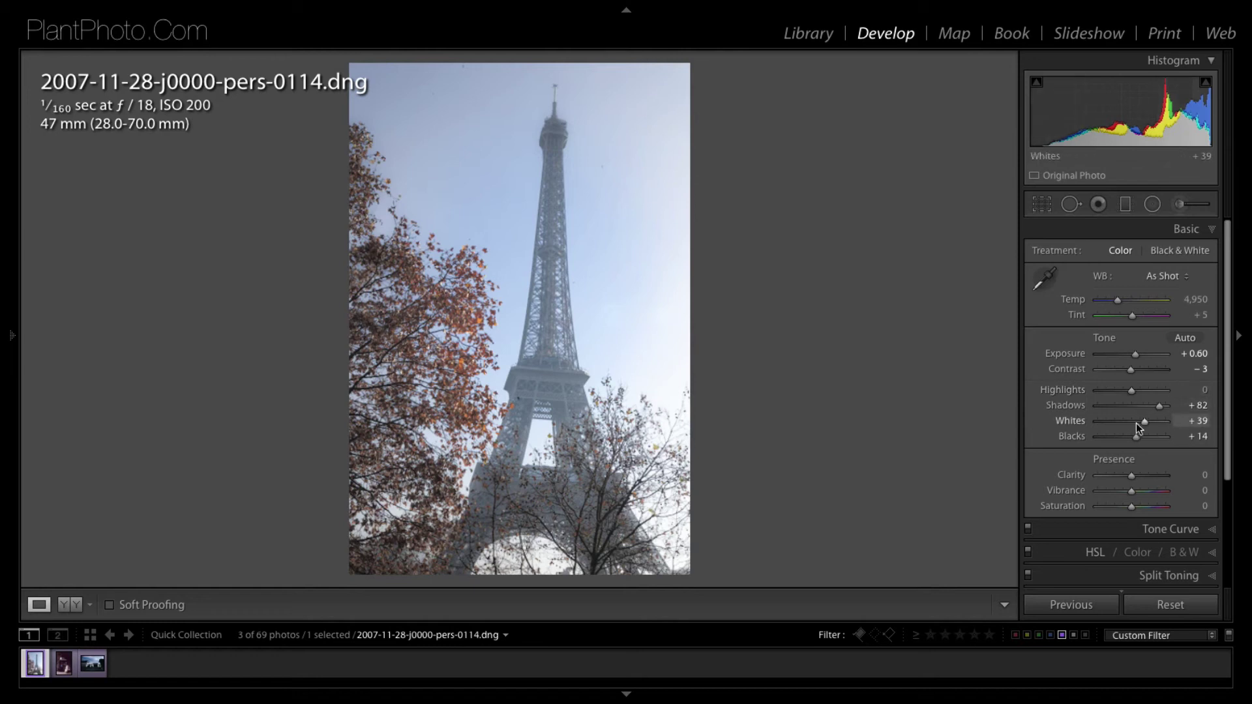
{"action": "left_click_drag", "start_coordinate": [1148, 420], "coordinate": [1145, 417]}
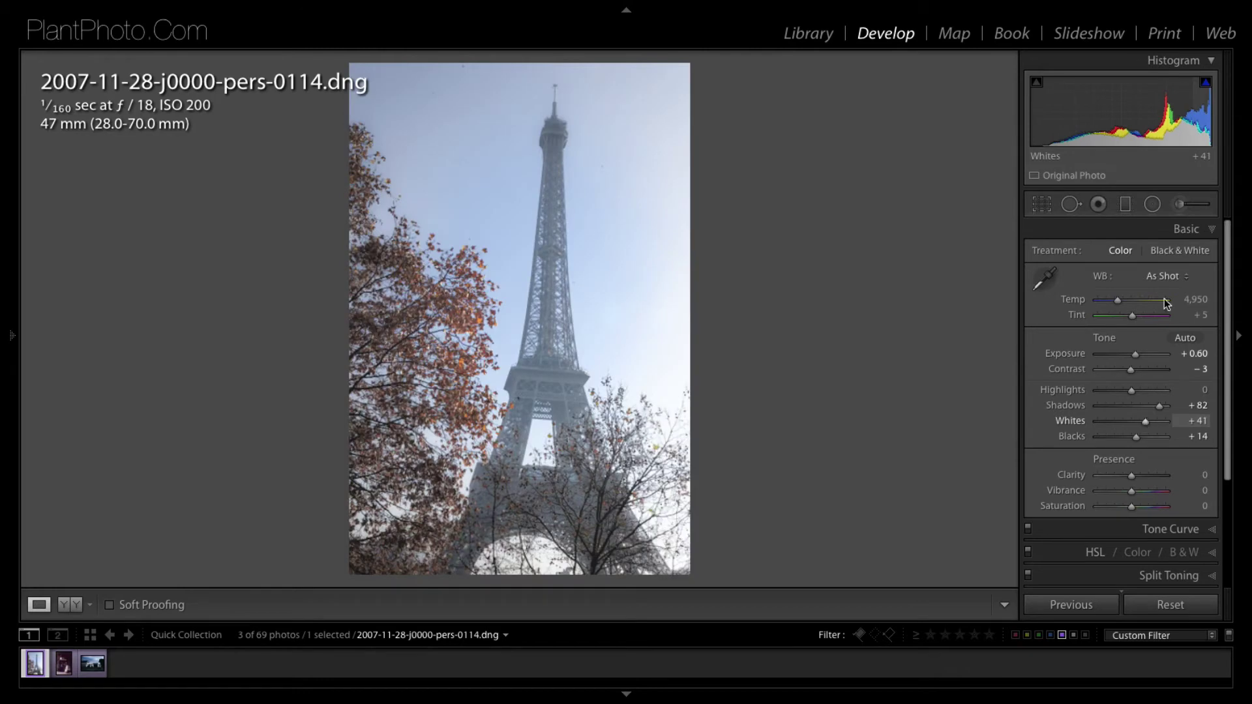
{"action": "left_click_drag", "start_coordinate": [1118, 301], "coordinate": [1127, 298]}
{"action": "left_click_drag", "start_coordinate": [1035, 296], "coordinate": [1035, 296]}
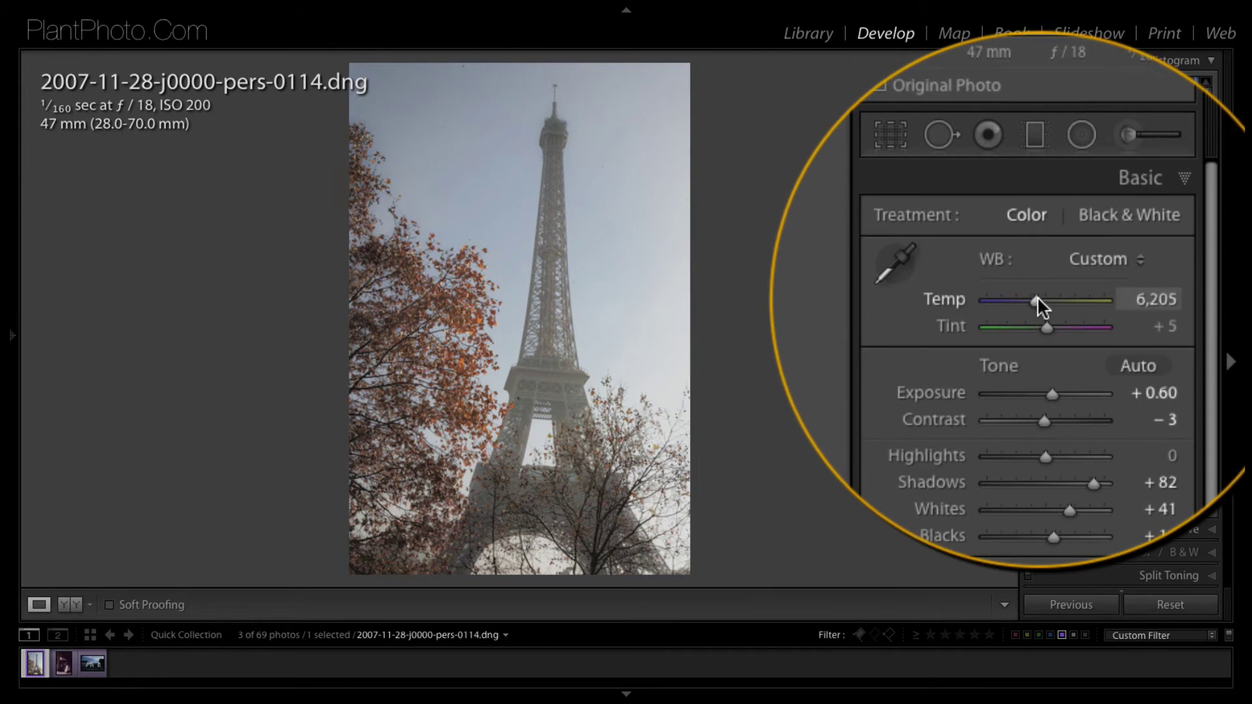
Add Effects grain at Amount 64, Size 28, Roughness 60, and inspect it at 1:1
{"action": "left_click", "coordinate": [1181, 231]}
{"action": "key", "text": "shift"}
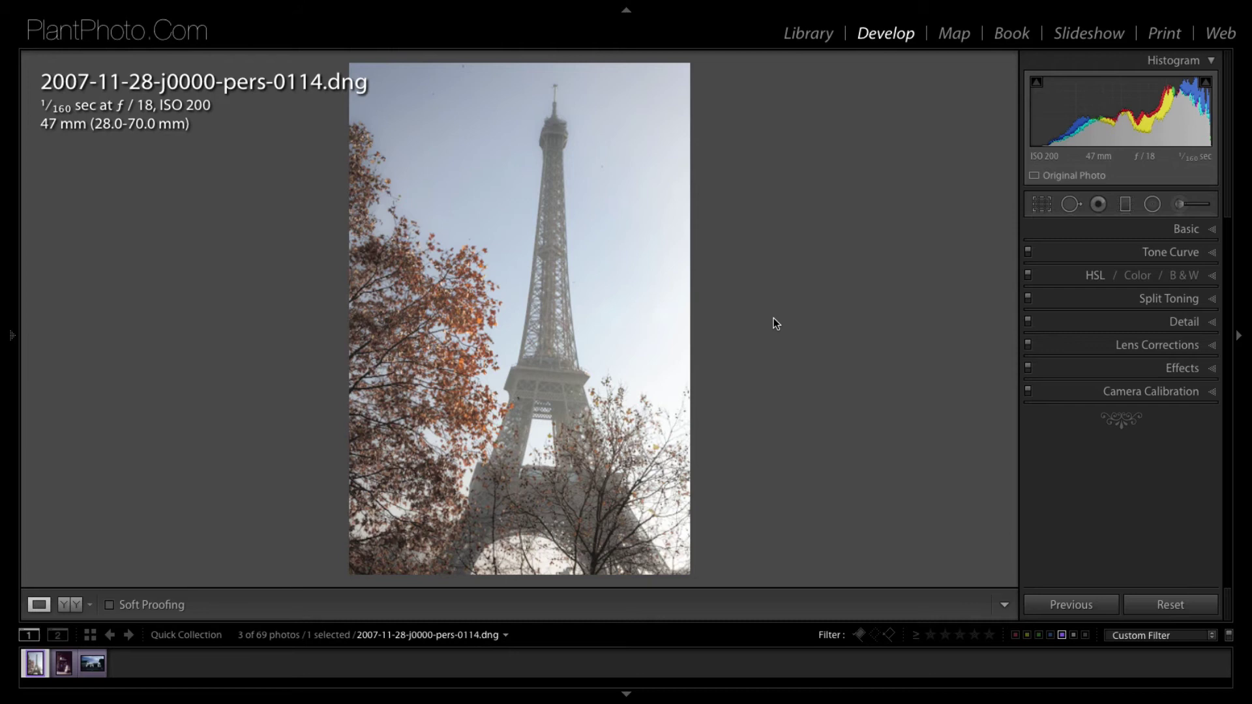
{"action": "left_click", "coordinate": [1177, 369]}
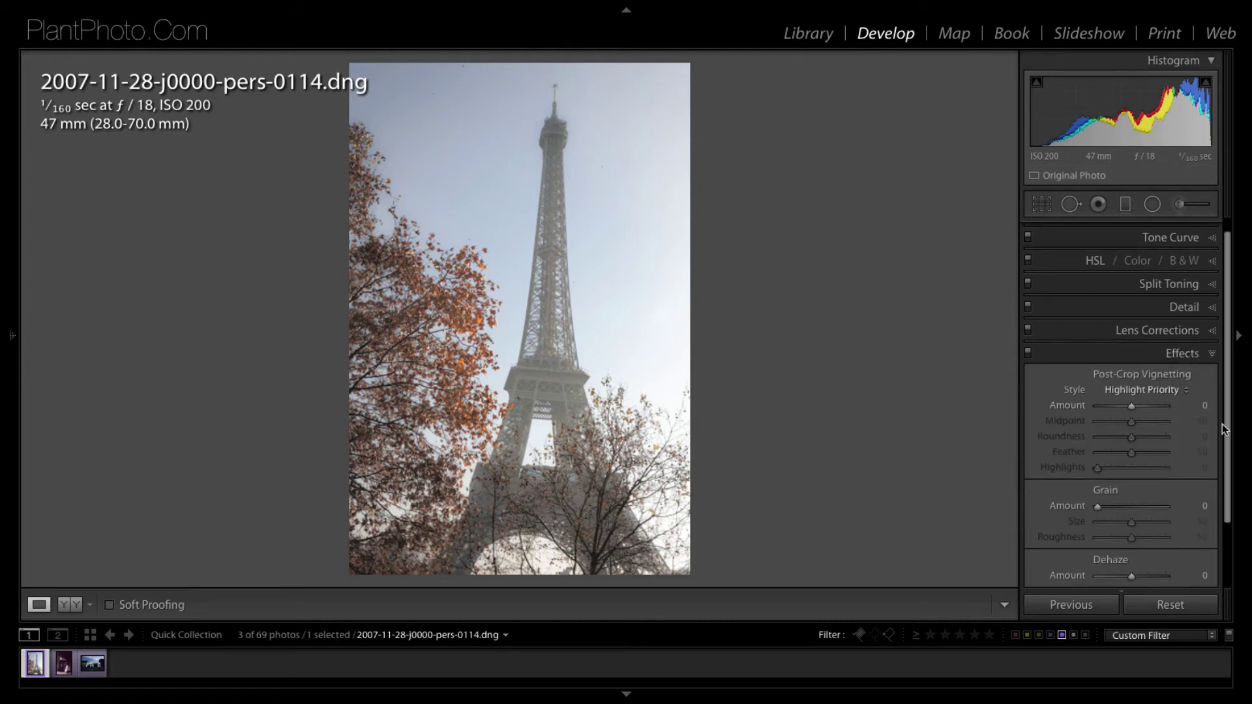
{"action": "left_click_drag", "start_coordinate": [1226, 431], "coordinate": [1219, 513]}
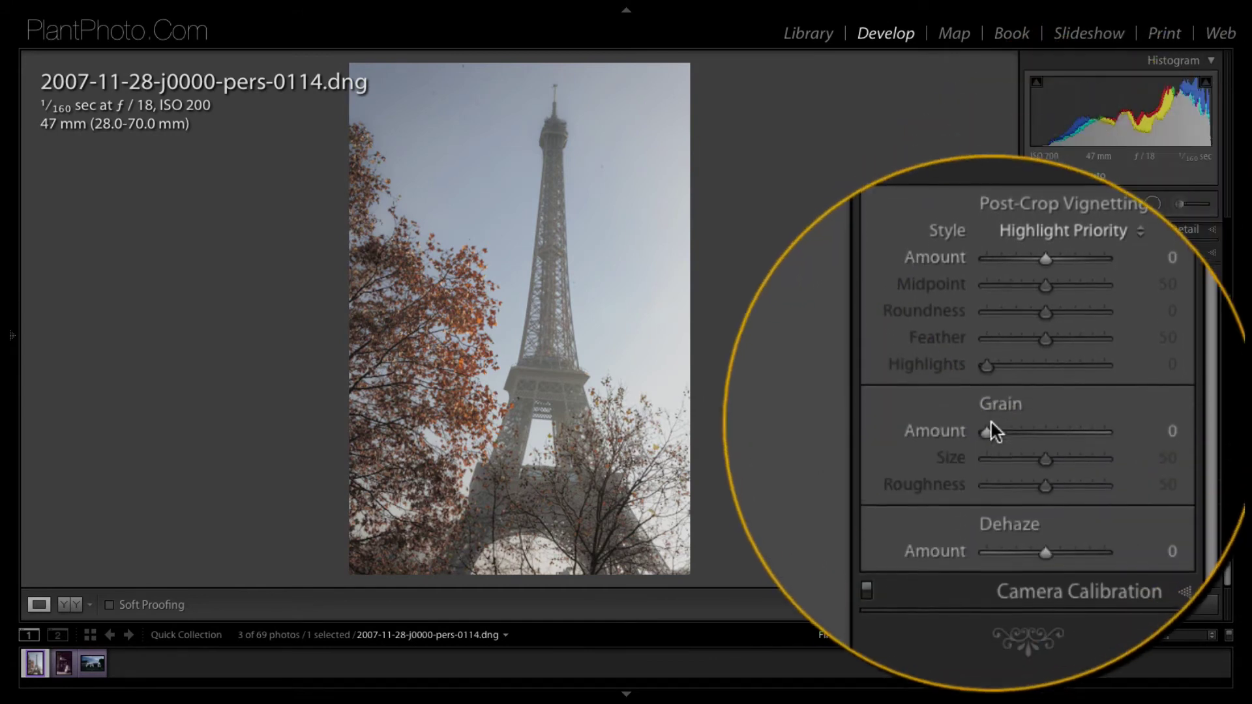
{"action": "left_click_drag", "start_coordinate": [1097, 429], "coordinate": [1143, 446]}
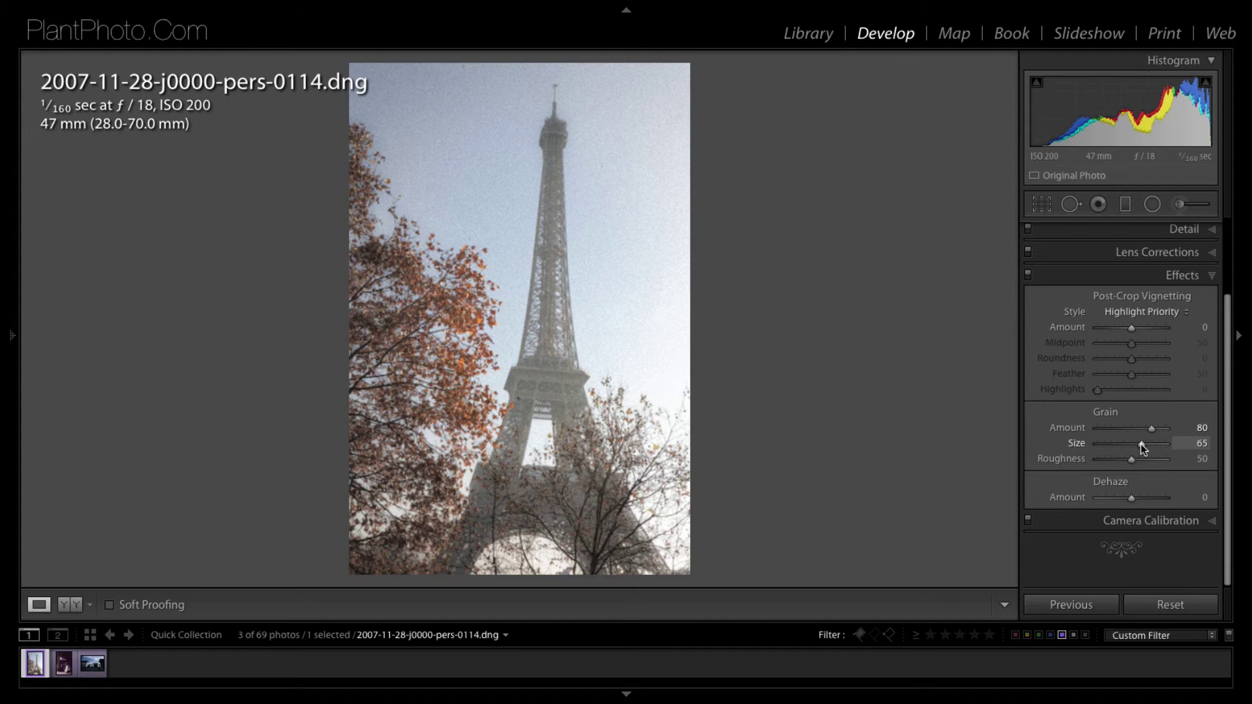
{"action": "left_click", "coordinate": [559, 135]}
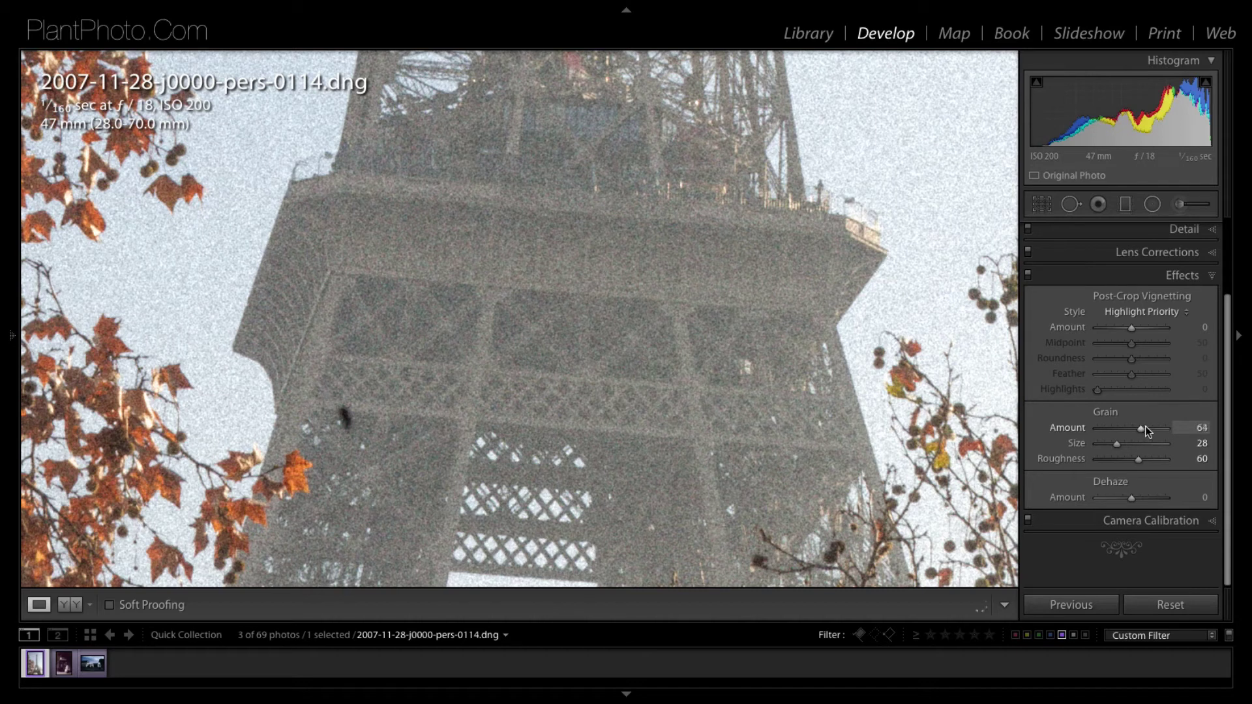
Raise Grain Amount to 66 and return to the Fit view
{"action": "left_click", "coordinate": [1145, 427]}
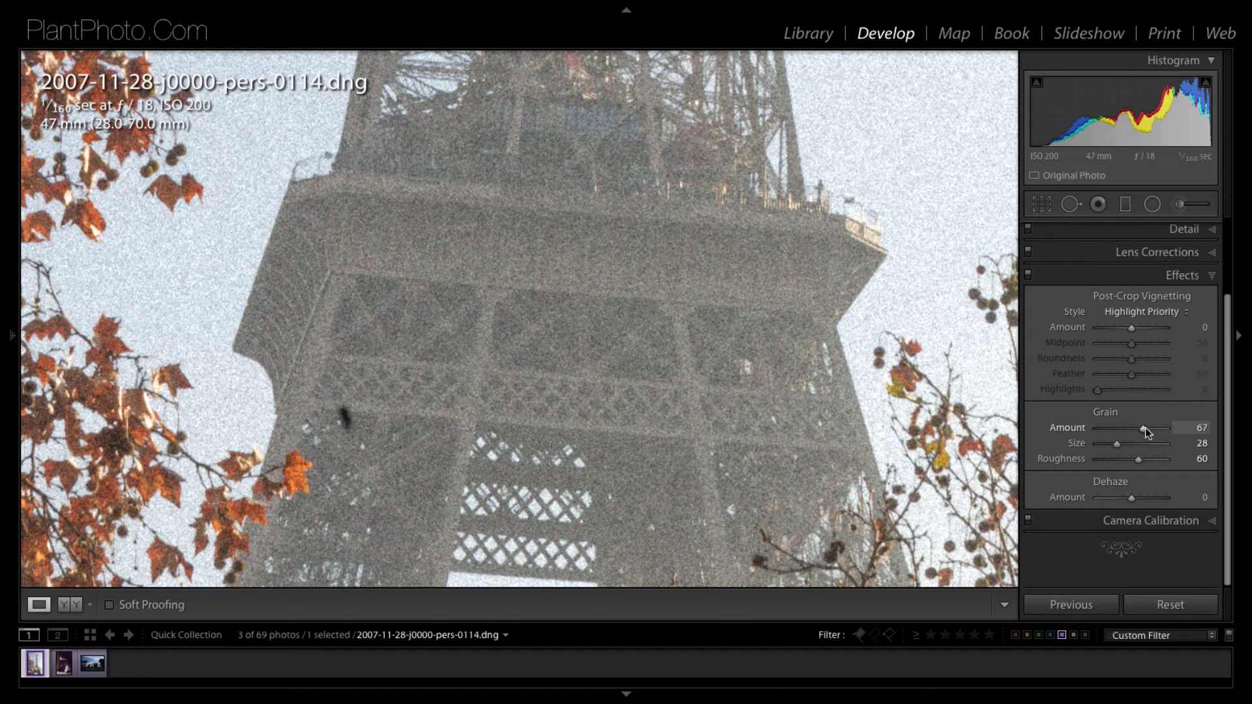
{"action": "left_click", "coordinate": [1197, 275]}
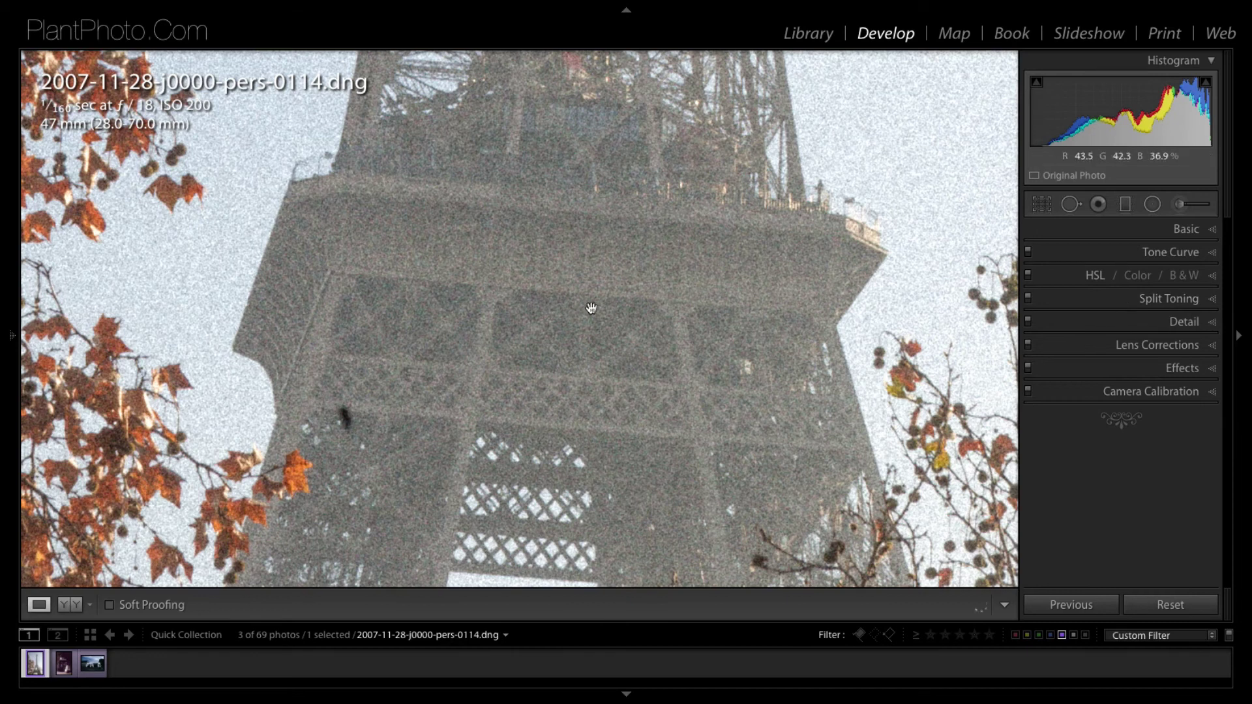
{"action": "key", "text": "z"}
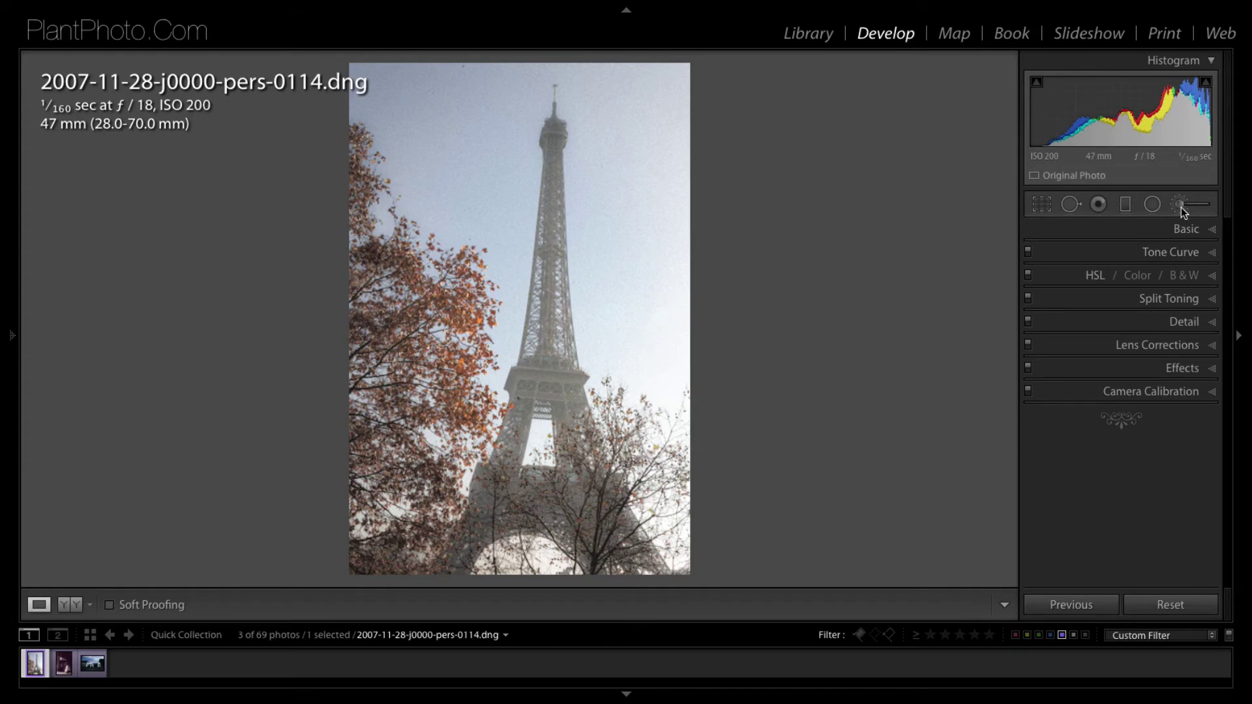
Draw a diagonal graduated filter with Whites 29 and Exposure 0.56, widening its transition
{"action": "left_click", "coordinate": [1124, 206]}
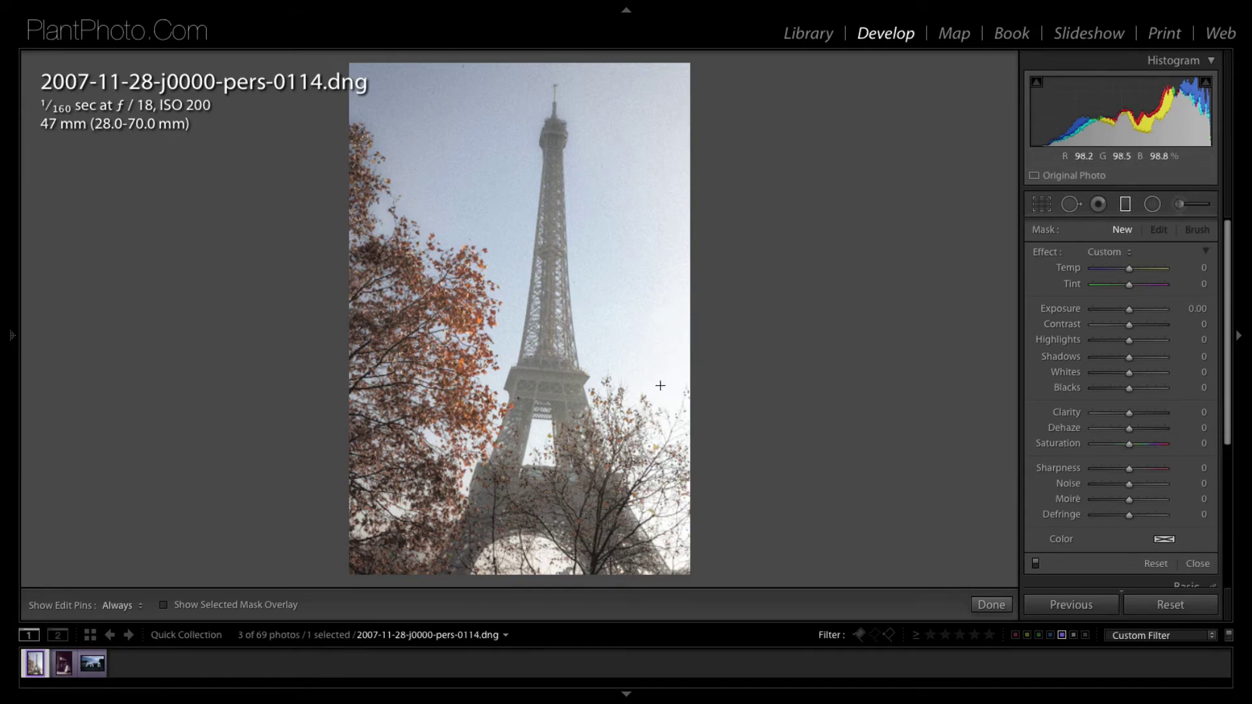
{"action": "left_click_drag", "start_coordinate": [771, 501], "coordinate": [521, 380]}
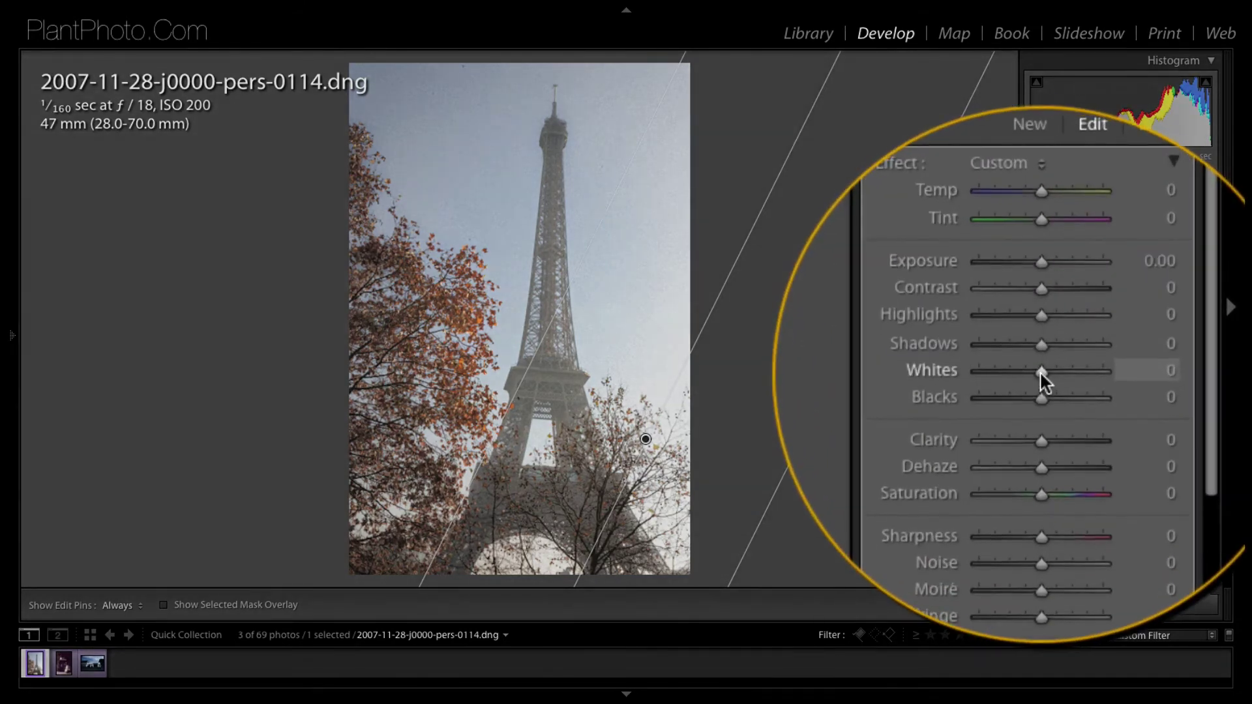
{"action": "mouse_move", "coordinate": [1040, 376]}
{"action": "left_mouse_down"}
{"action": "mouse_move", "coordinate": [1069, 374]}
{"action": "mouse_move", "coordinate": [1057, 373]}
{"action": "left_mouse_up"}
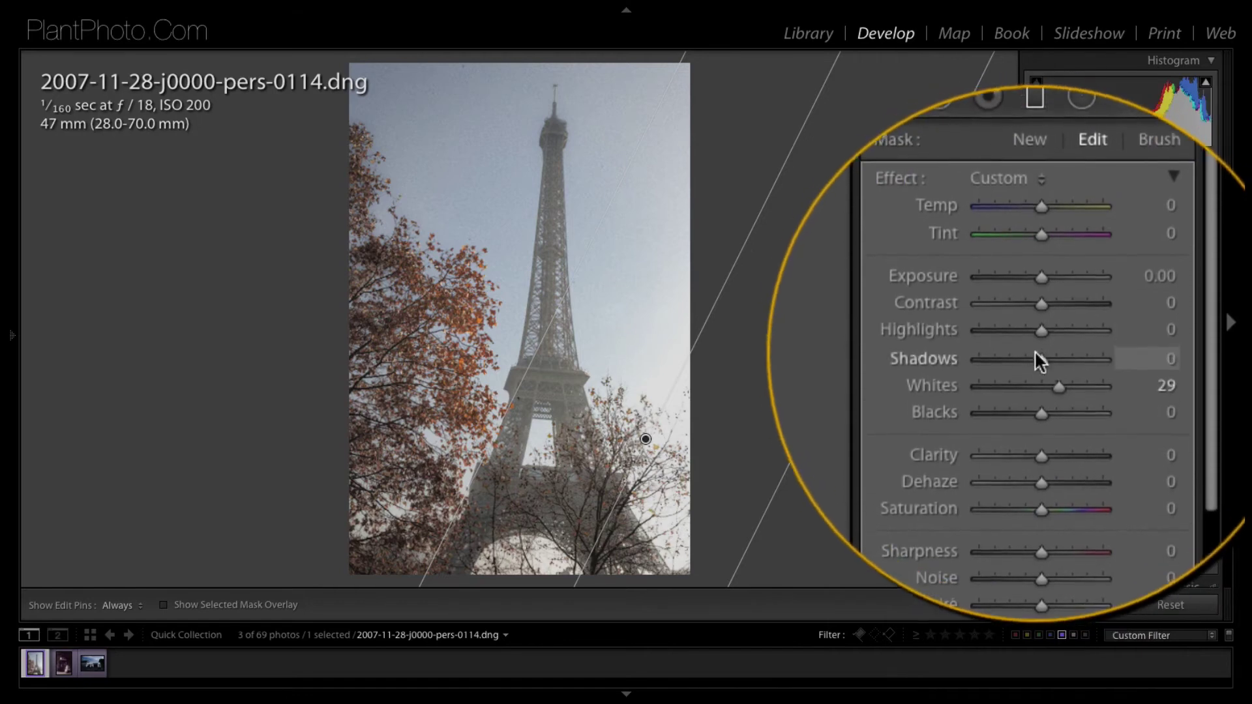
{"action": "mouse_move", "coordinate": [1040, 307]}
{"action": "left_mouse_down"}
{"action": "mouse_move", "coordinate": [1069, 306]}
{"action": "mouse_move", "coordinate": [1049, 308]}
{"action": "left_mouse_up"}
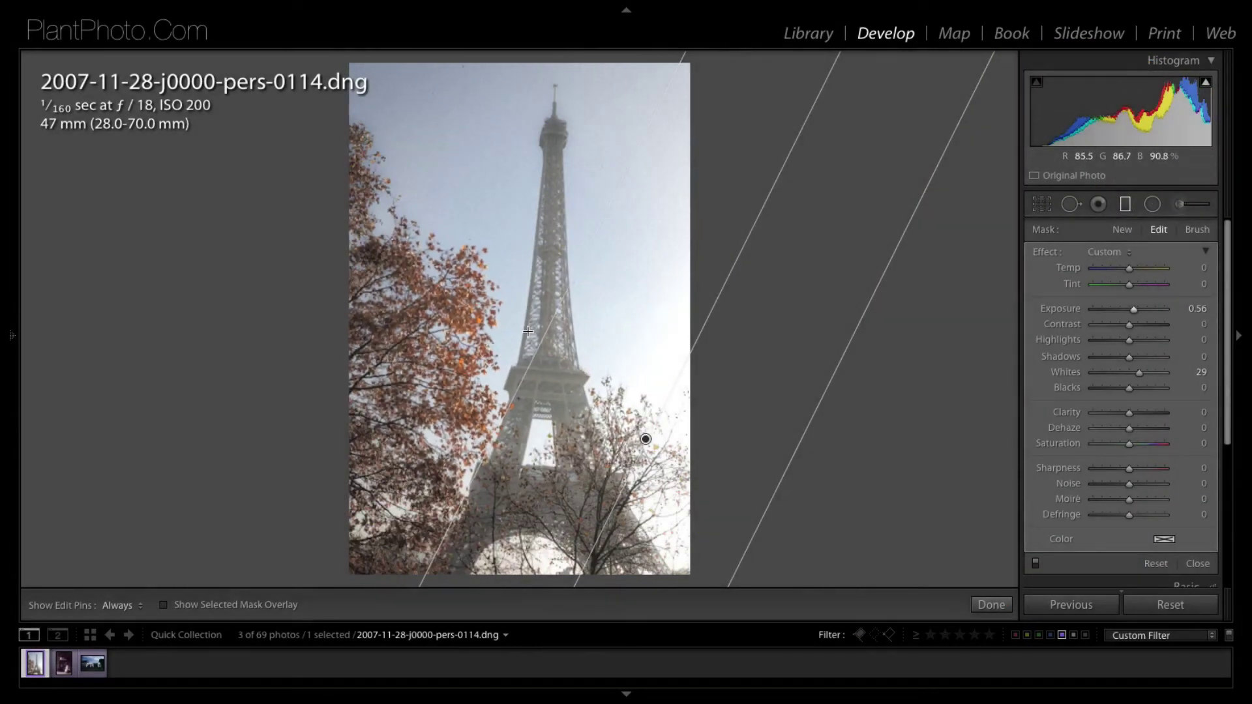
{"action": "left_click_drag", "start_coordinate": [544, 327], "coordinate": [471, 298]}
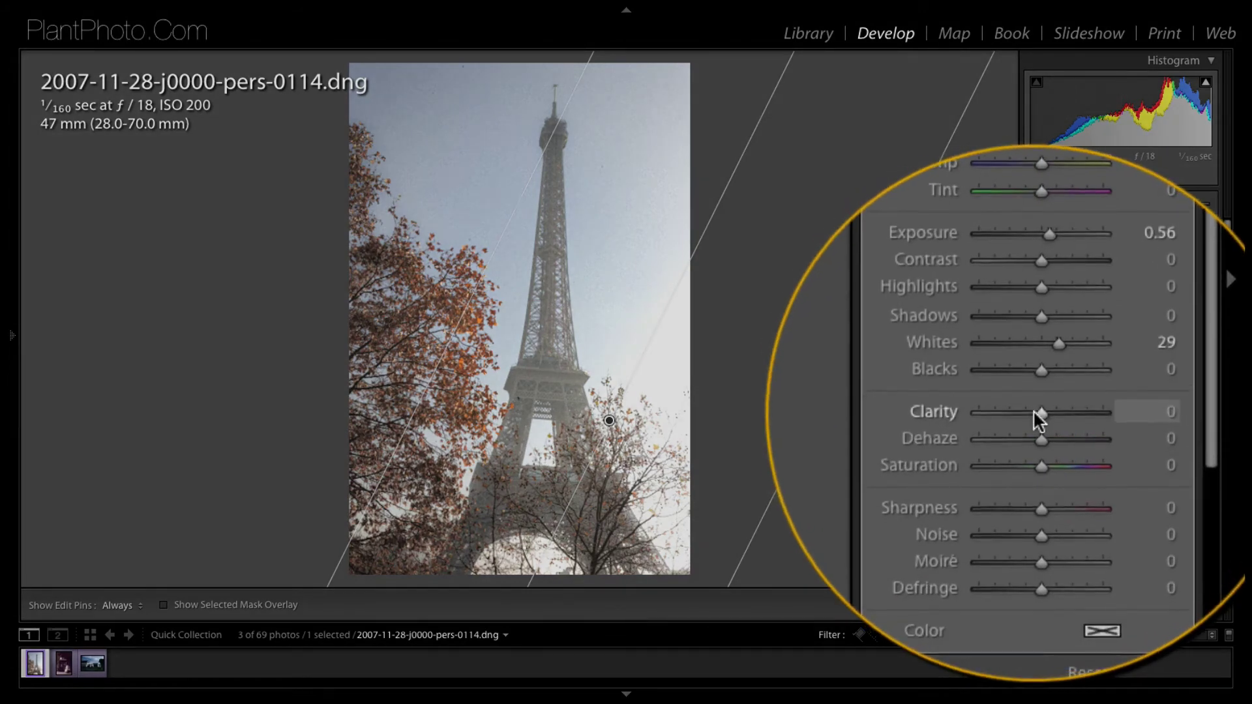
Give the graduated filter Clarity -20, Dehaze -31, Temp 38 and Tint 23
{"action": "key", "text": "Down"}
{"action": "left_click_drag", "start_coordinate": [1025, 414], "coordinate": [1088, 410]}
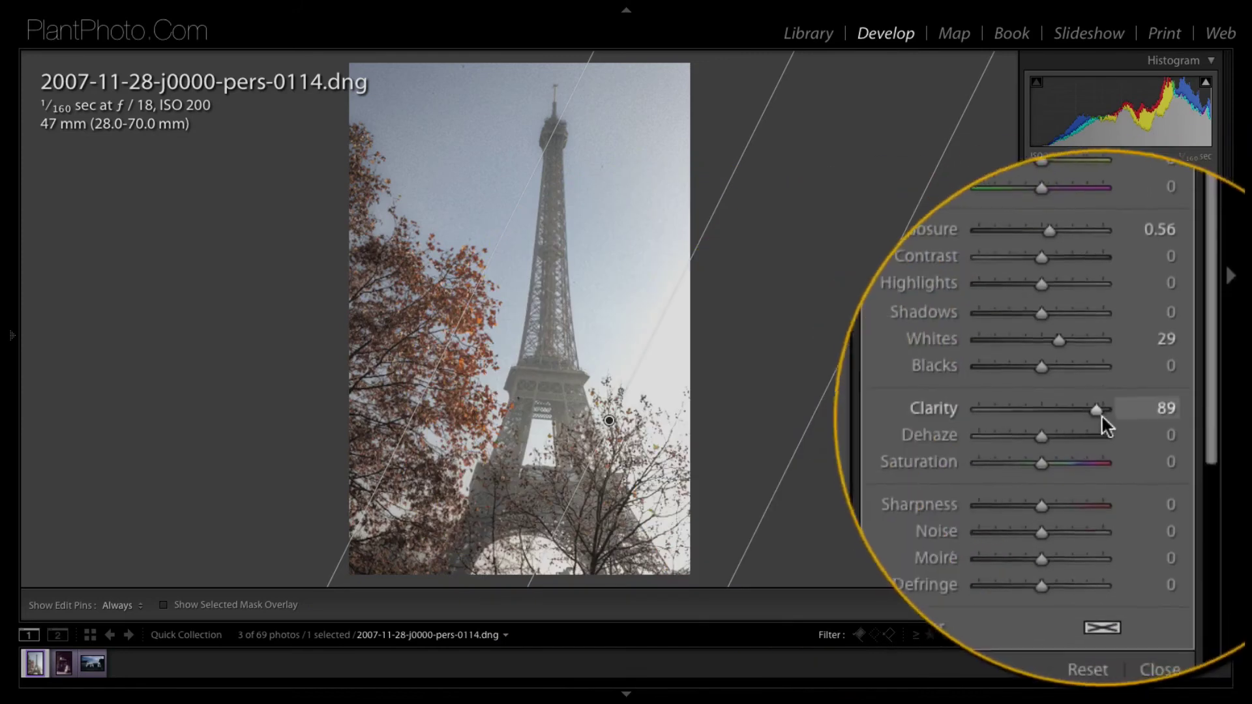
{"action": "left_click_drag", "start_coordinate": [1101, 414], "coordinate": [1024, 412]}
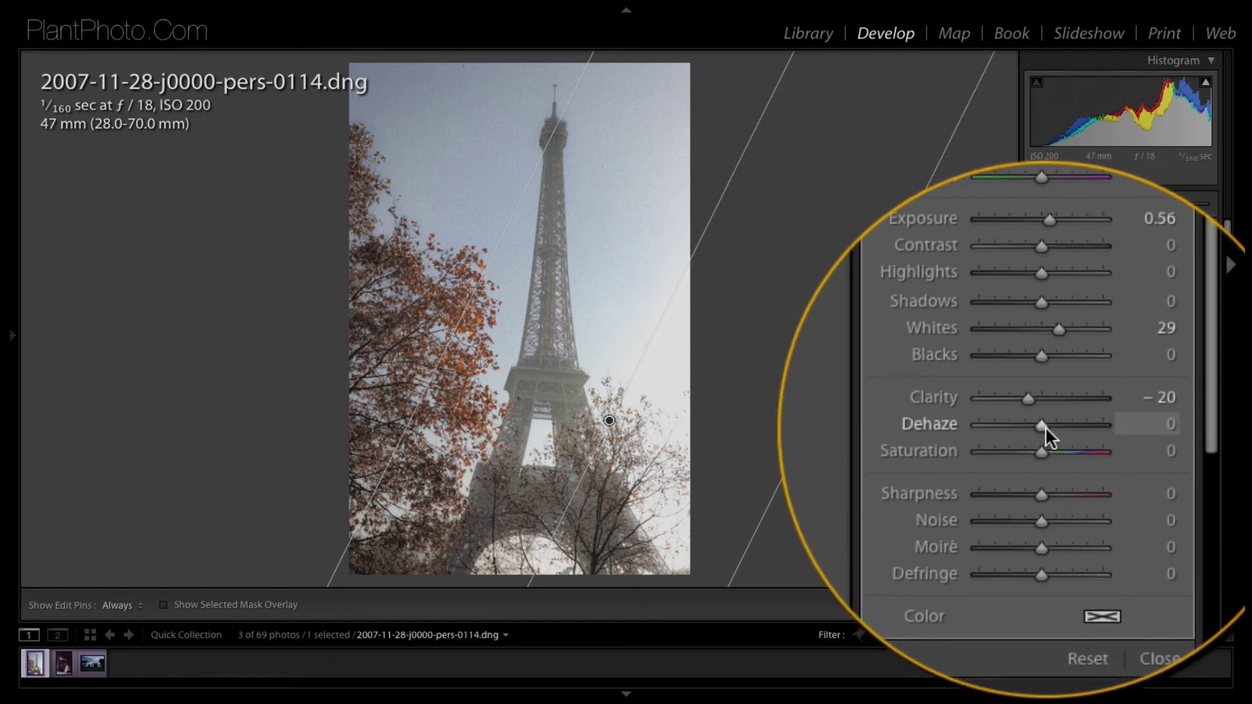
{"action": "mouse_move", "coordinate": [1045, 425]}
{"action": "left_mouse_down"}
{"action": "mouse_move", "coordinate": [1077, 425]}
{"action": "mouse_move", "coordinate": [1048, 427]}
{"action": "left_mouse_up"}
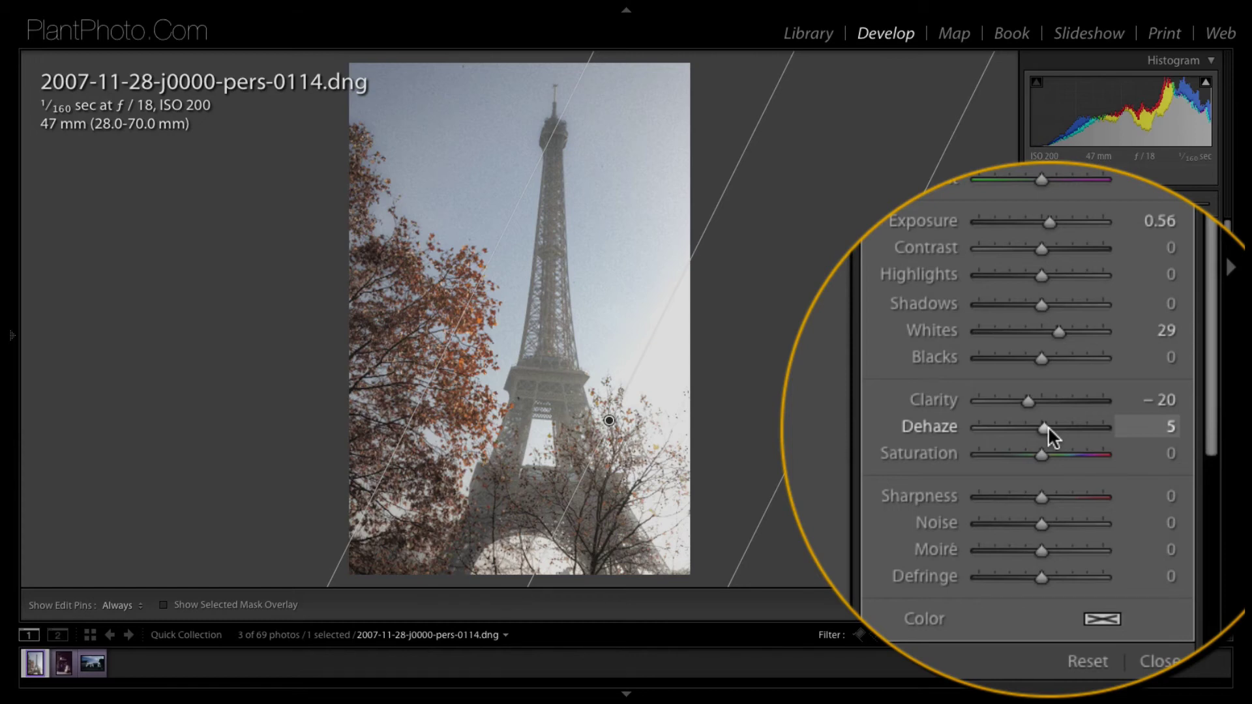
{"action": "mouse_move", "coordinate": [1047, 427]}
{"action": "left_mouse_down"}
{"action": "mouse_move", "coordinate": [1106, 428]}
{"action": "mouse_move", "coordinate": [991, 422]}
{"action": "mouse_move", "coordinate": [1025, 420]}
{"action": "left_mouse_up"}
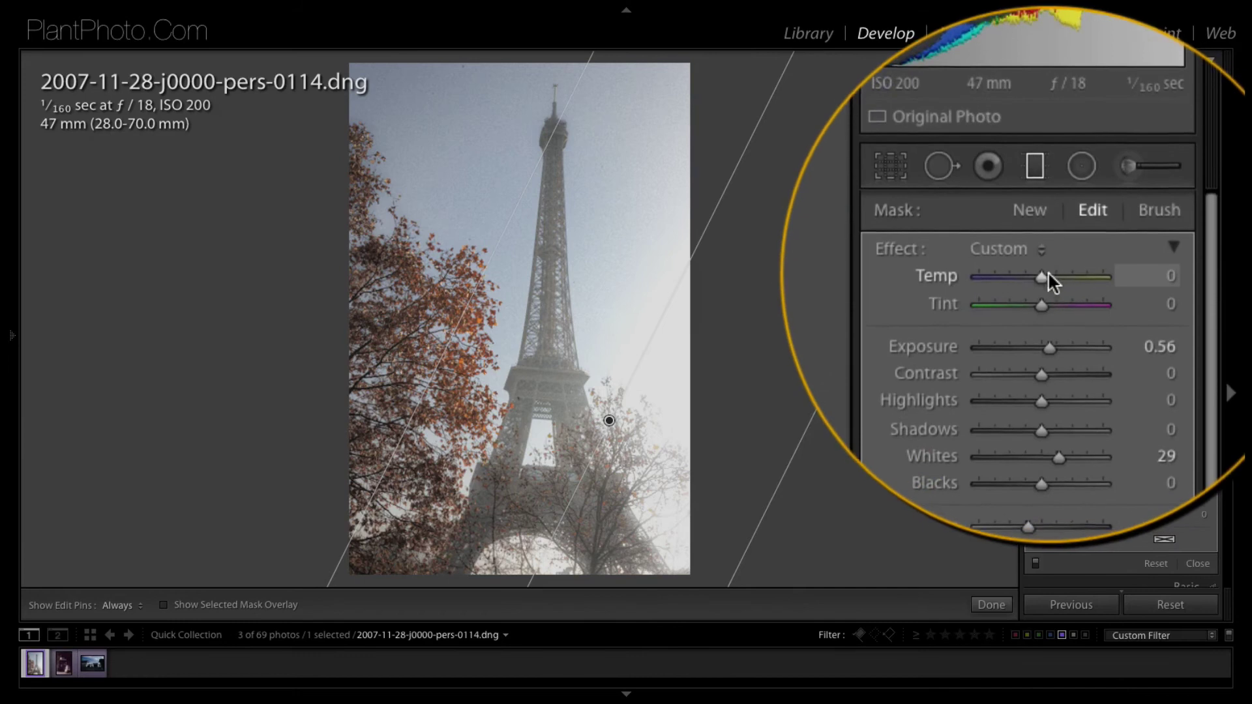
{"action": "mouse_move", "coordinate": [1042, 273]}
{"action": "left_mouse_down"}
{"action": "mouse_move", "coordinate": [1066, 271]}
{"action": "mouse_move", "coordinate": [1043, 281]}
{"action": "mouse_move", "coordinate": [1056, 281]}
{"action": "left_mouse_up"}
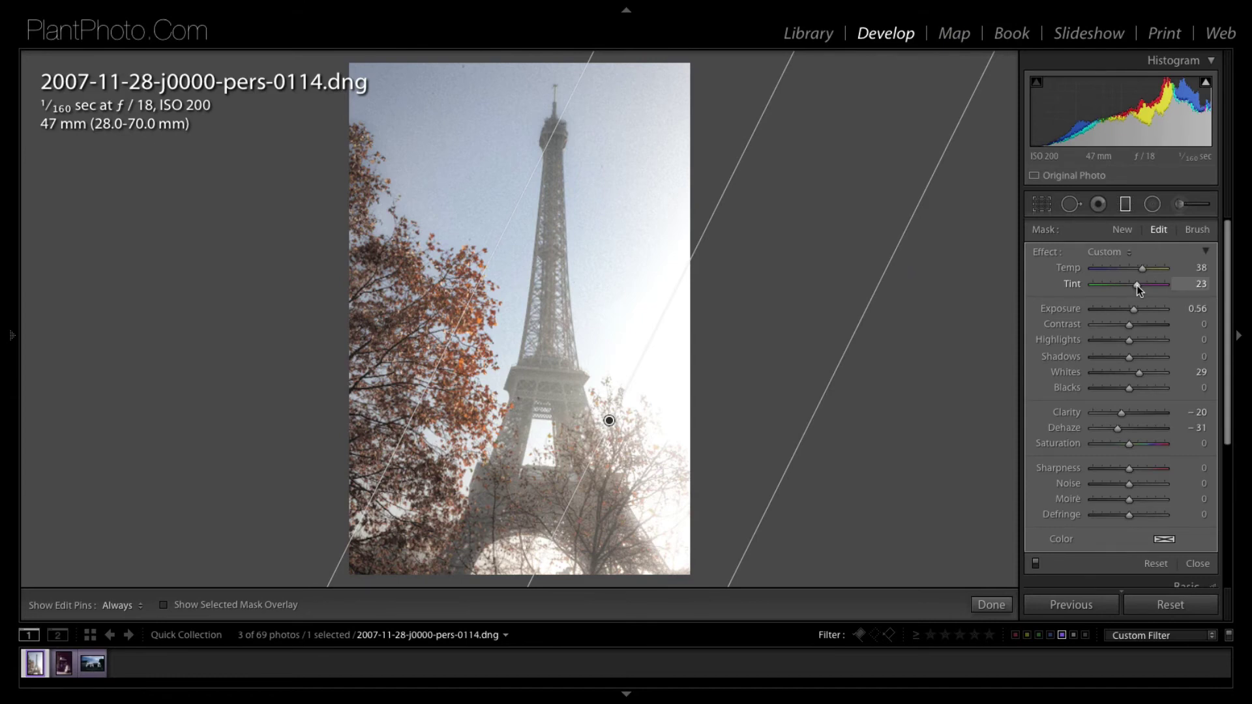
{"action": "left_click", "coordinate": [1122, 230]}
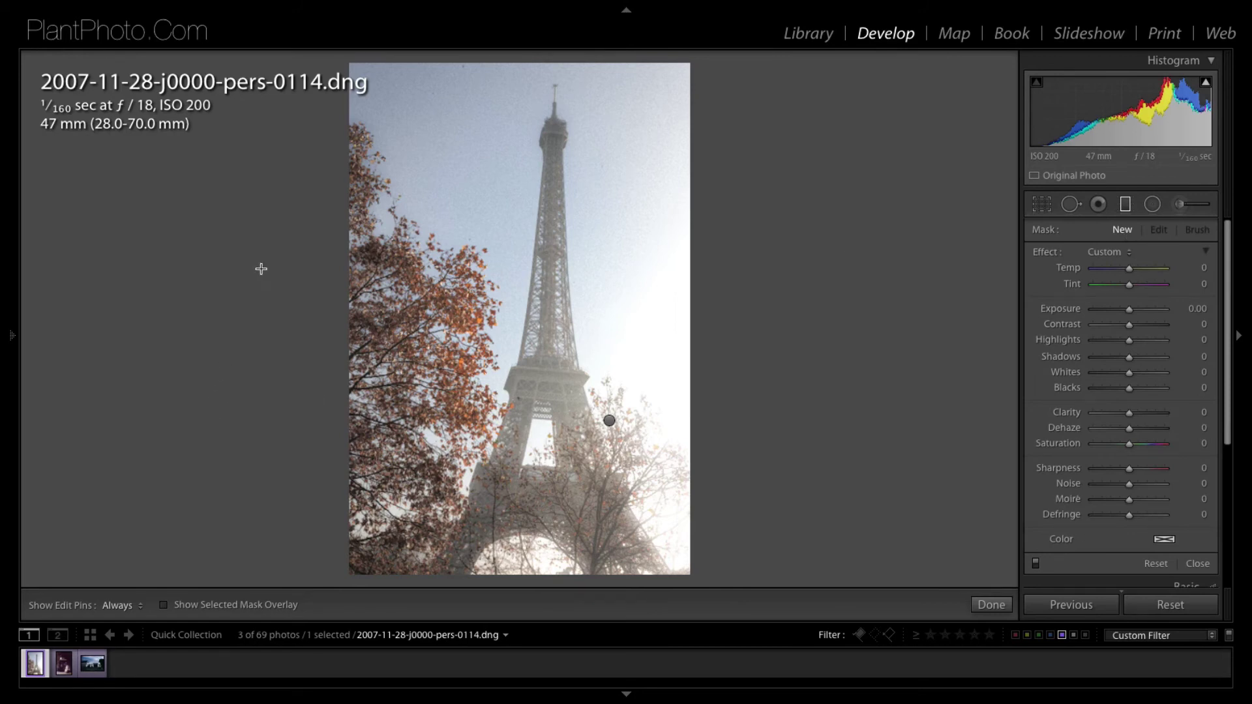
Draw a second gradient over the left-side trees with Clarity -51 and Dehaze -40
{"action": "left_click_drag", "start_coordinate": [292, 277], "coordinate": [519, 360]}
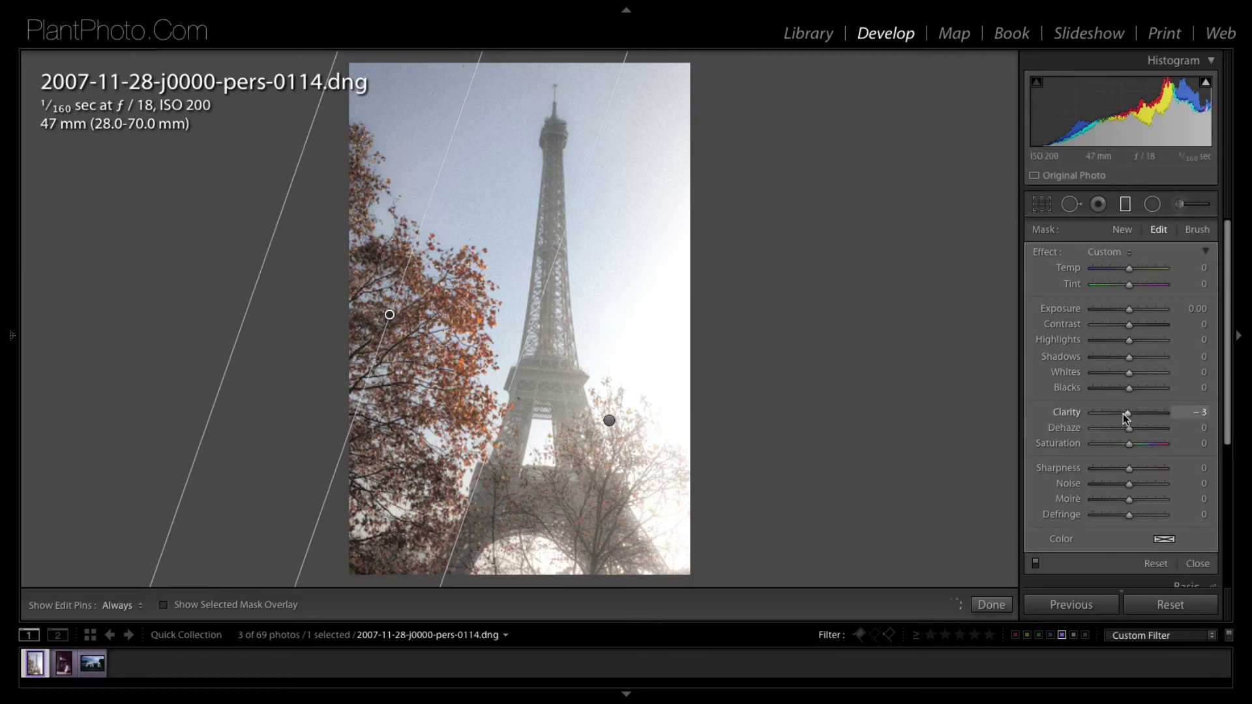
{"action": "mouse_move", "coordinate": [1107, 413]}
{"action": "left_mouse_down"}
{"action": "mouse_move", "coordinate": [1119, 428]}
{"action": "mouse_move", "coordinate": [1104, 430]}
{"action": "left_mouse_up"}
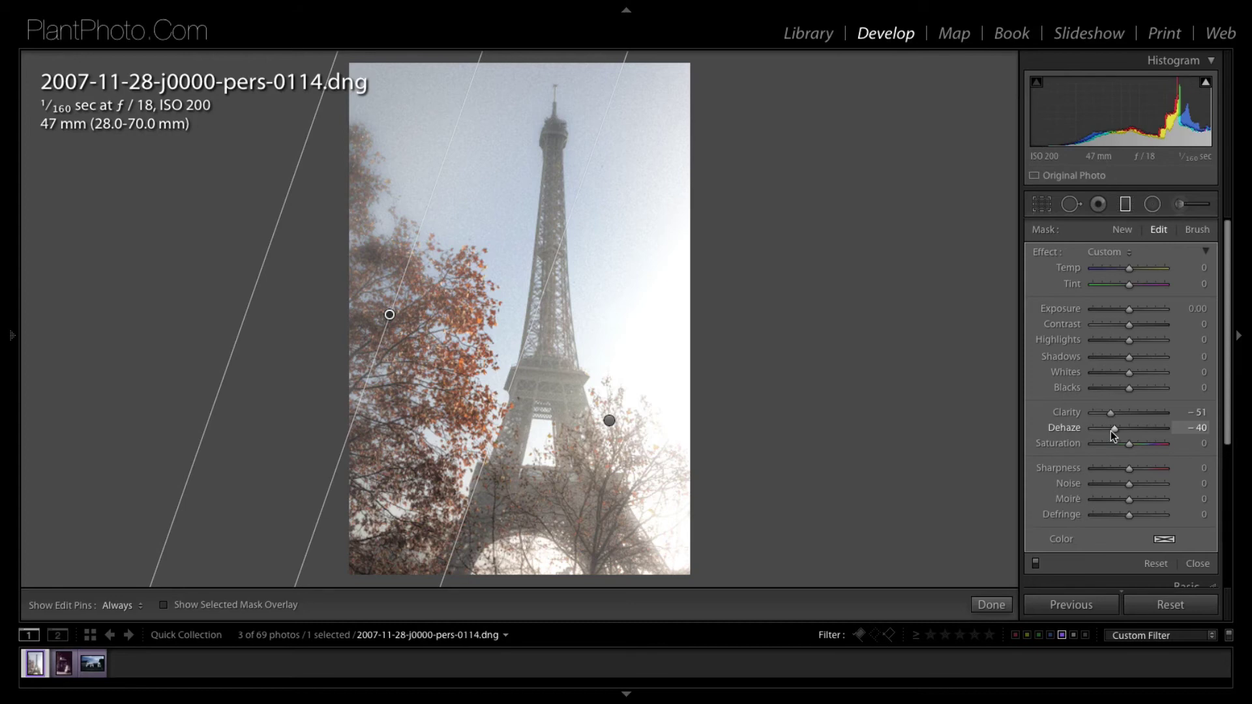
{"action": "left_click", "coordinate": [1152, 206]}
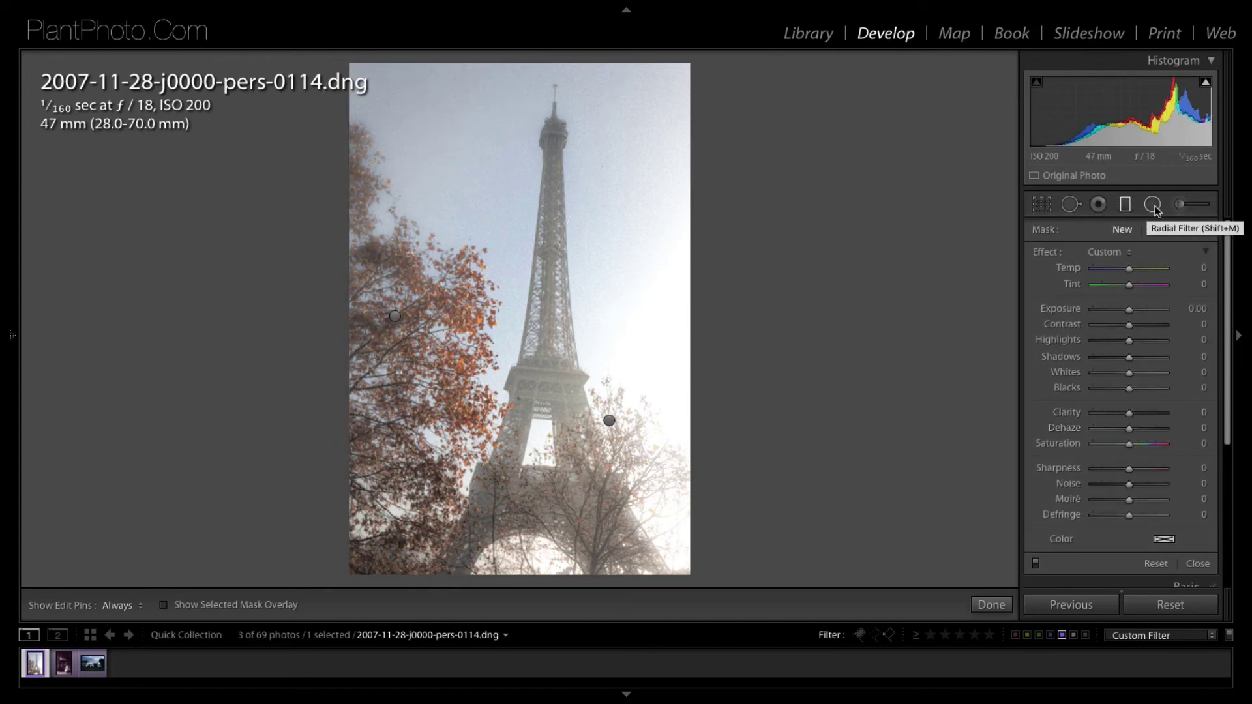
Place a tilted radial filter over the lower-right trees with Dehaze -83, Feather 96, inverted mask
{"action": "left_click", "coordinate": [1153, 205]}
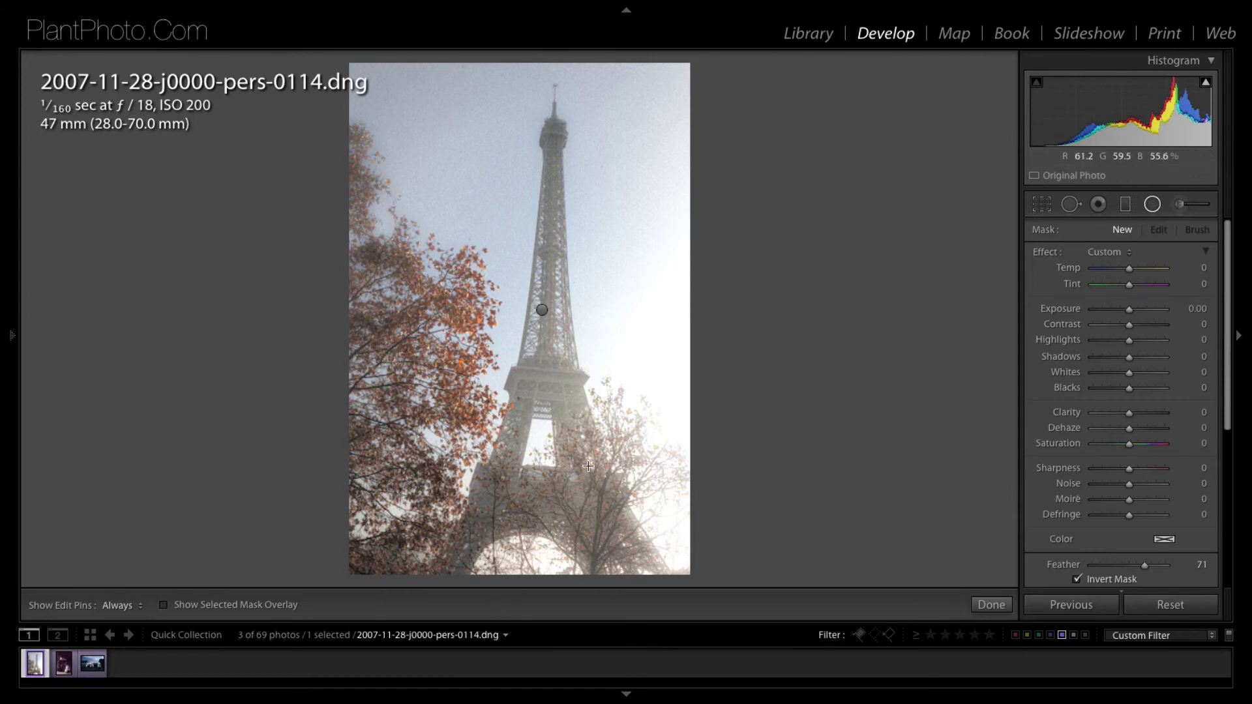
{"action": "left_click_drag", "start_coordinate": [647, 498], "coordinate": [672, 530]}
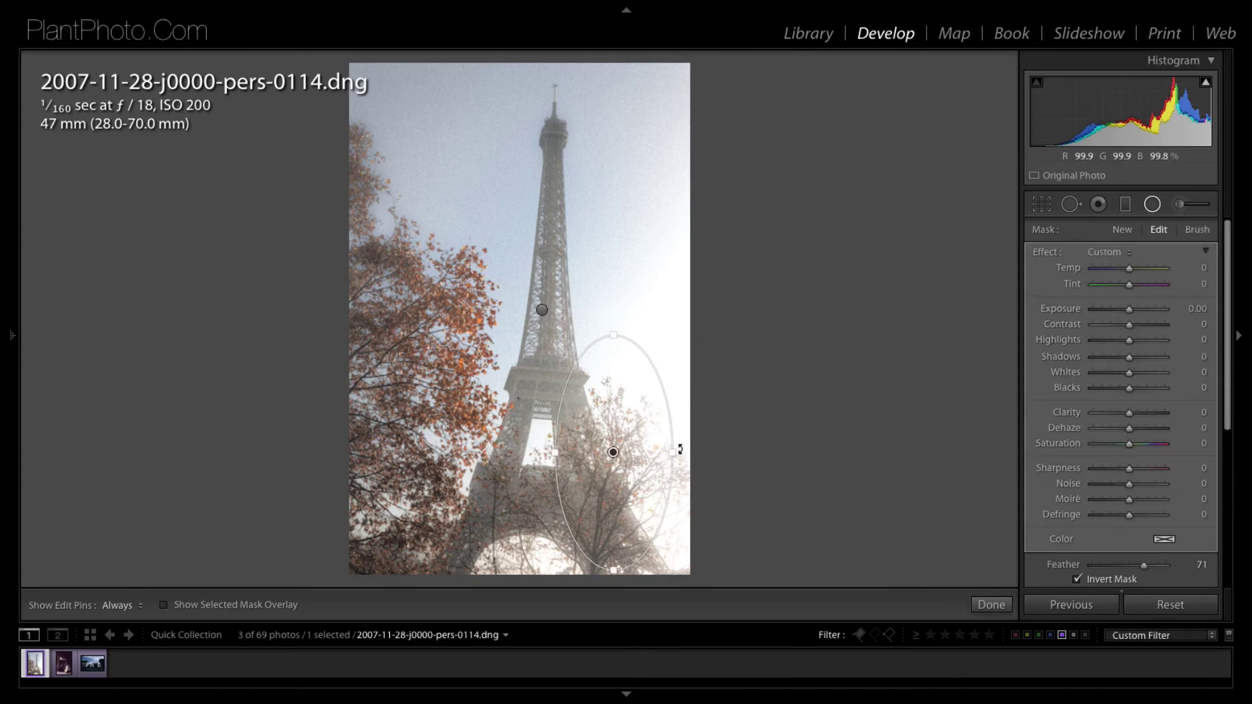
{"action": "left_click_drag", "start_coordinate": [680, 449], "coordinate": [689, 546]}
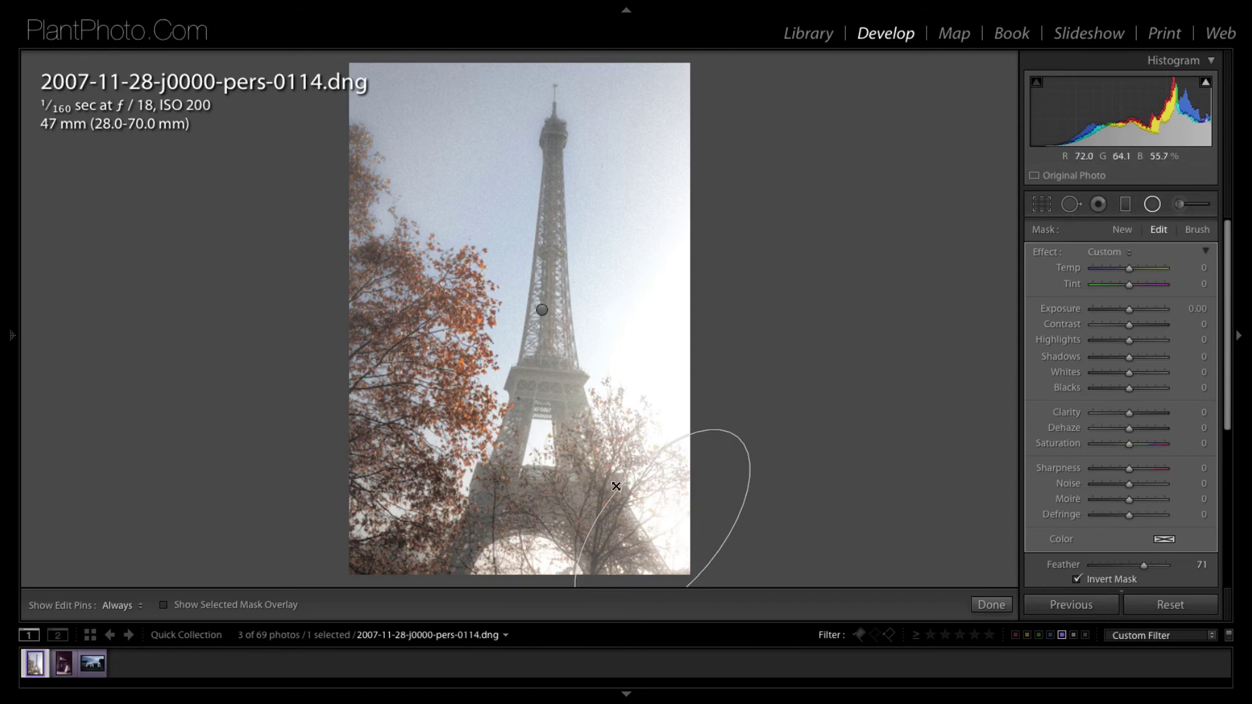
{"action": "left_click_drag", "start_coordinate": [616, 486], "coordinate": [610, 483]}
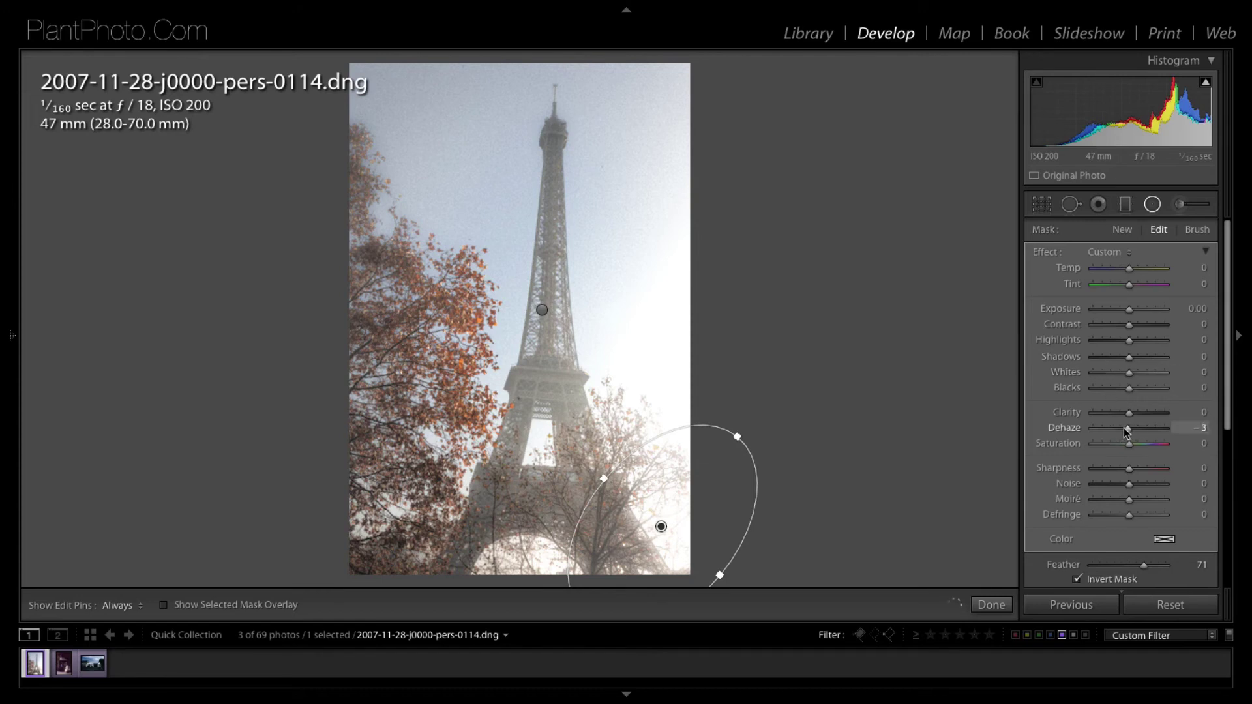
{"action": "left_click_drag", "start_coordinate": [1126, 432], "coordinate": [1101, 432]}
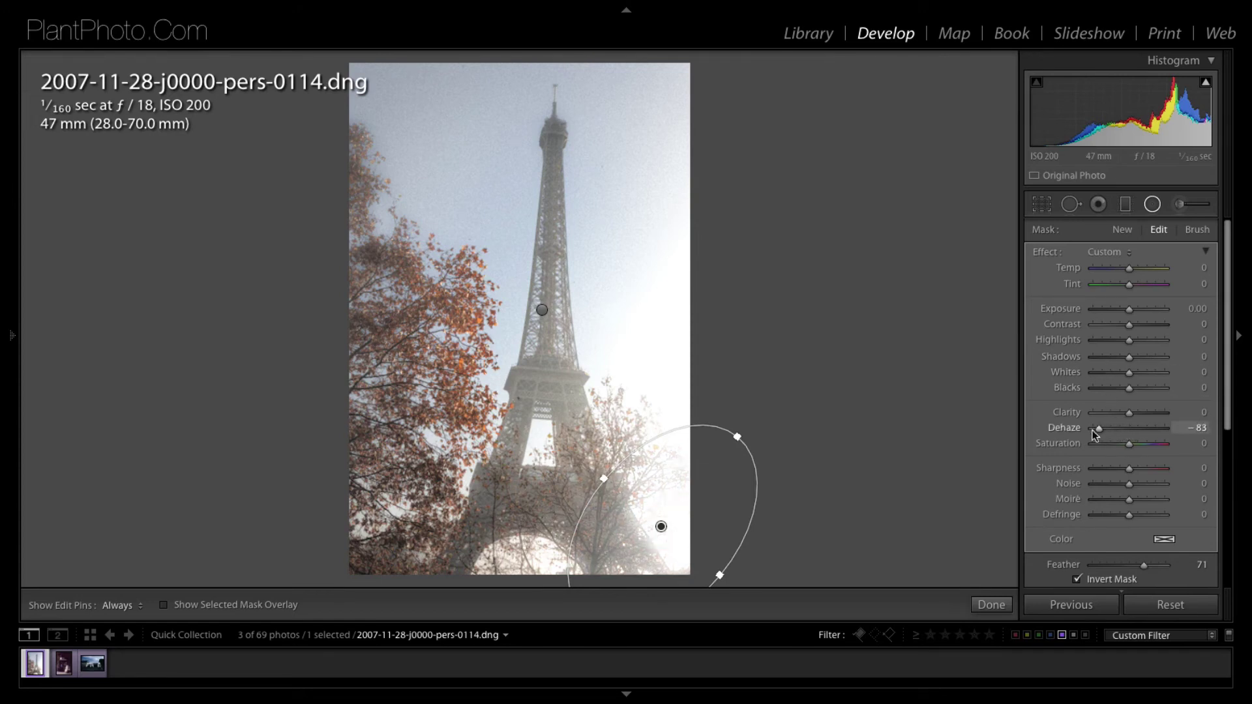
{"action": "left_click_drag", "start_coordinate": [604, 479], "coordinate": [589, 460]}
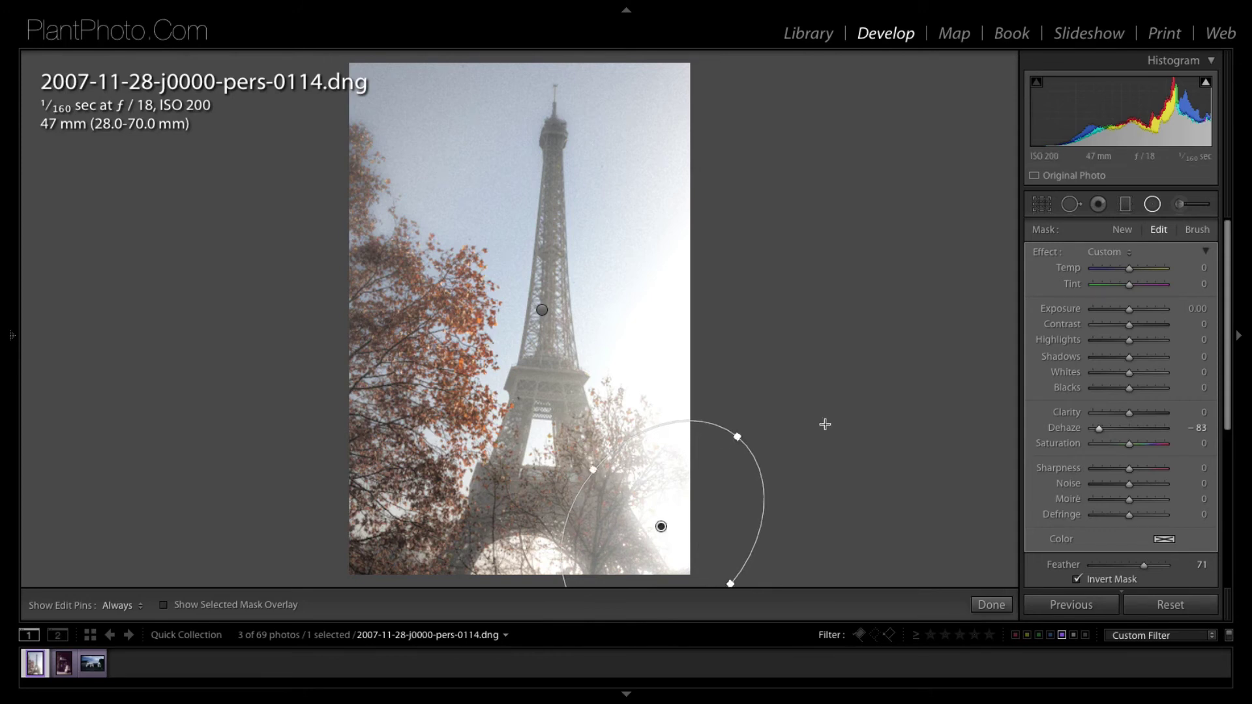
{"action": "left_click_drag", "start_coordinate": [739, 435], "coordinate": [749, 422]}
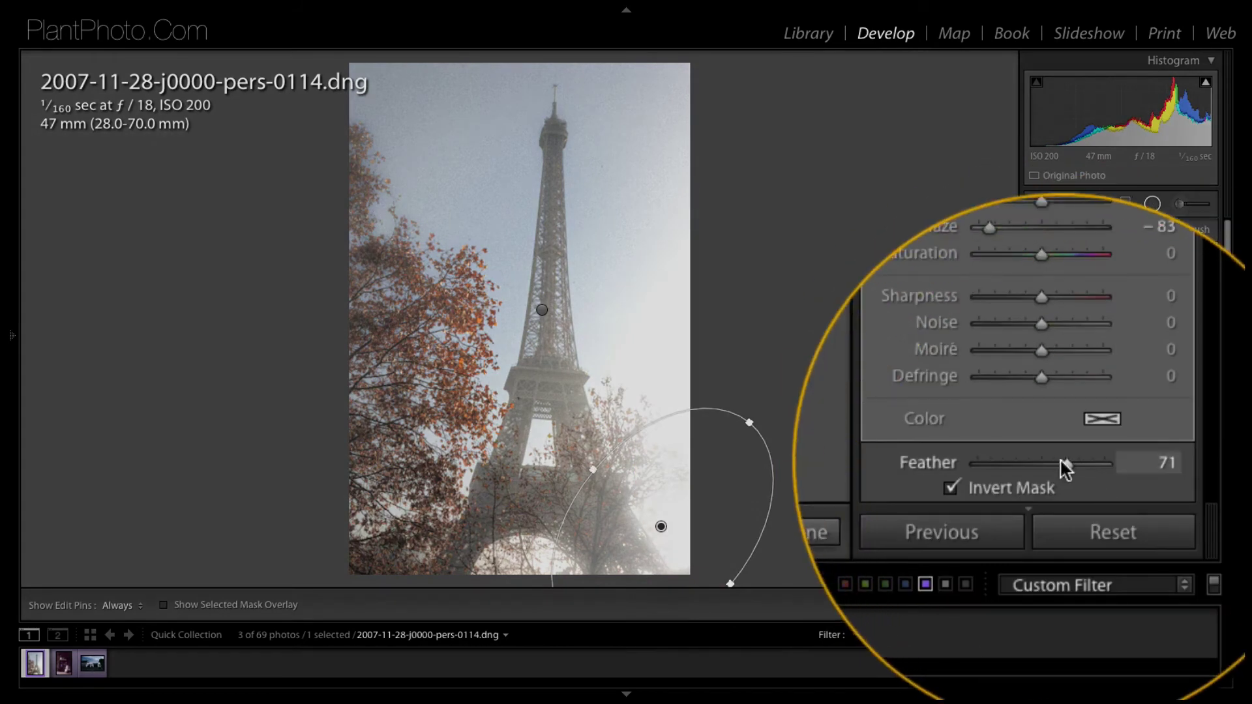
{"action": "left_click_drag", "start_coordinate": [1066, 460], "coordinate": [1099, 459]}
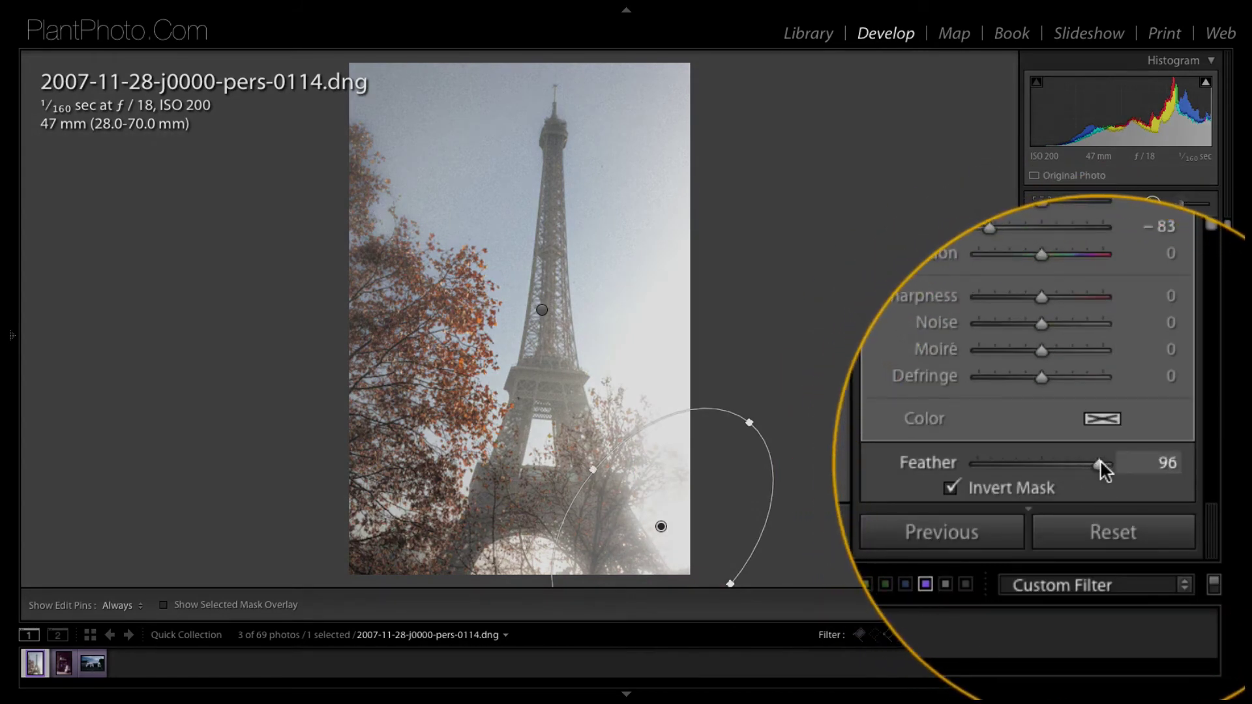
{"action": "left_click", "coordinate": [971, 489]}
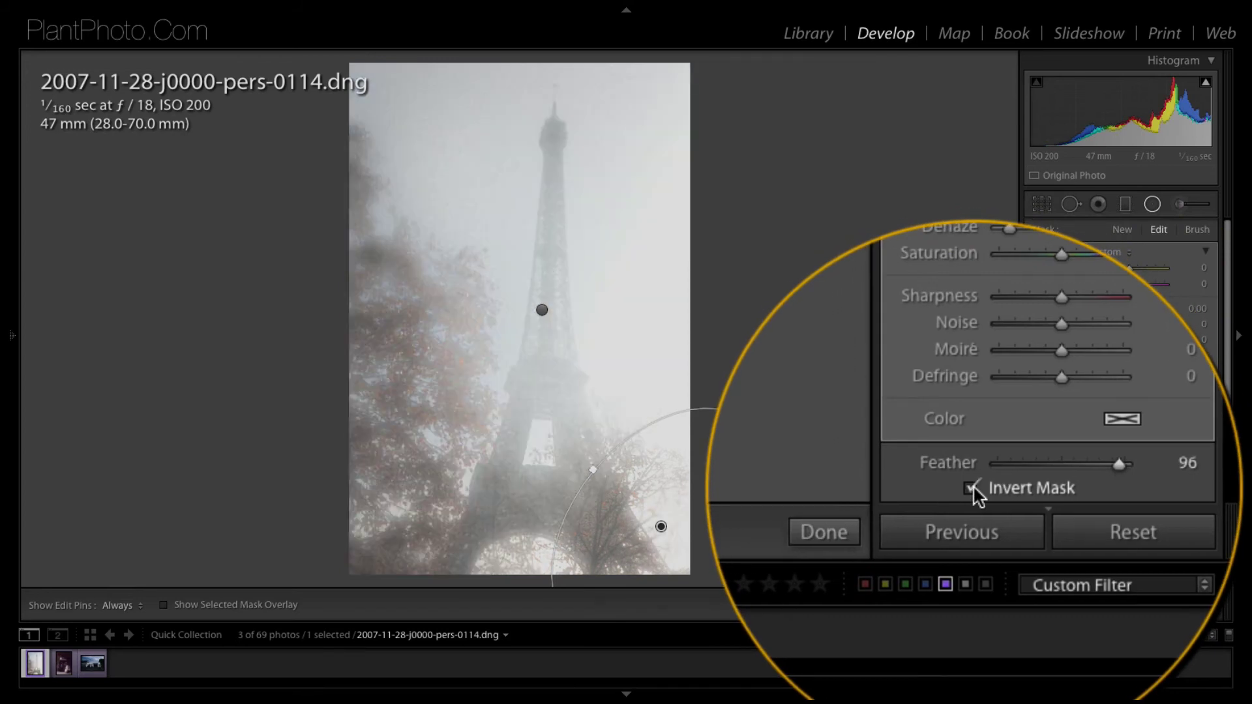
{"action": "left_click", "coordinate": [974, 488]}
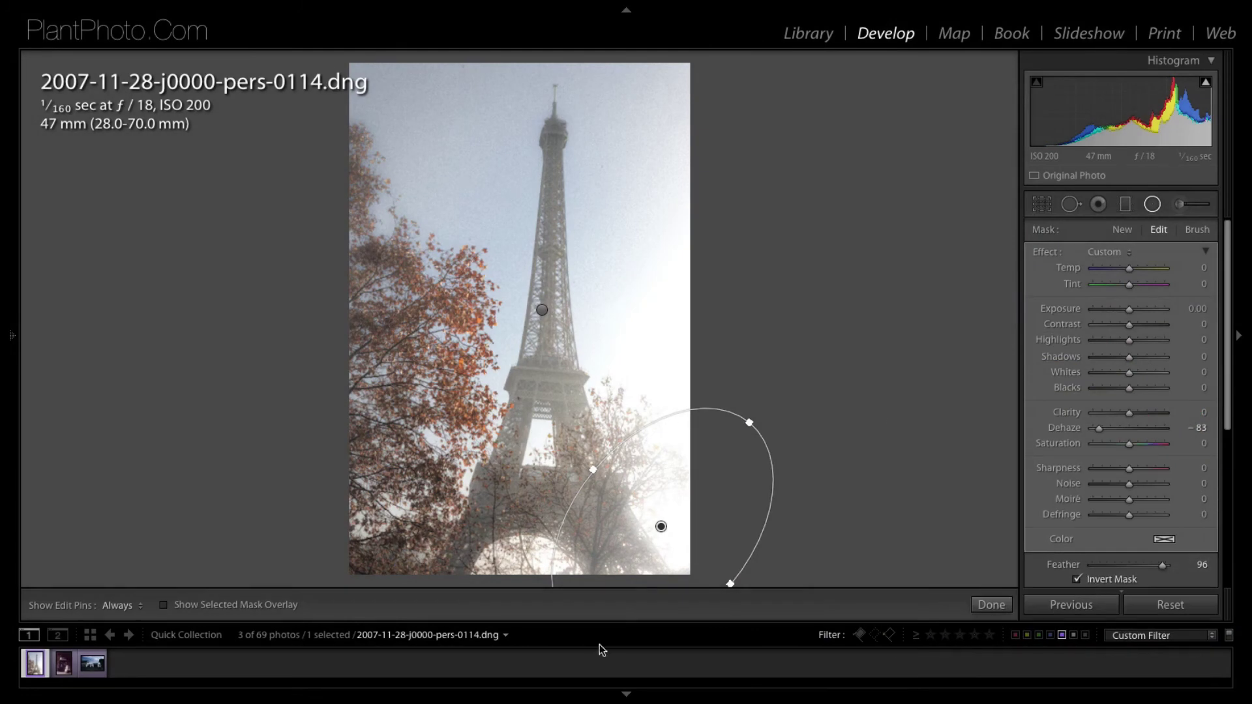
{"action": "left_click", "coordinate": [1152, 205]}
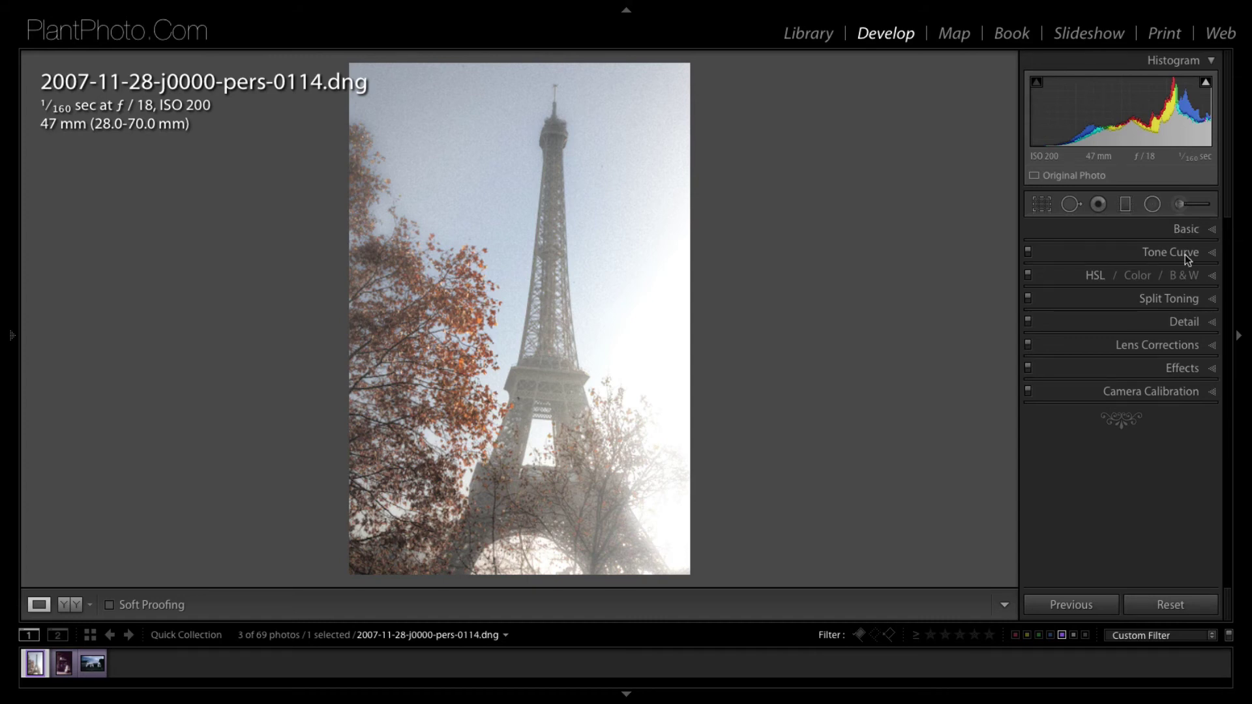
Change the Camera Calibration profile from ACR 4.4 to Camera Faithful
{"action": "left_click", "coordinate": [1189, 230]}
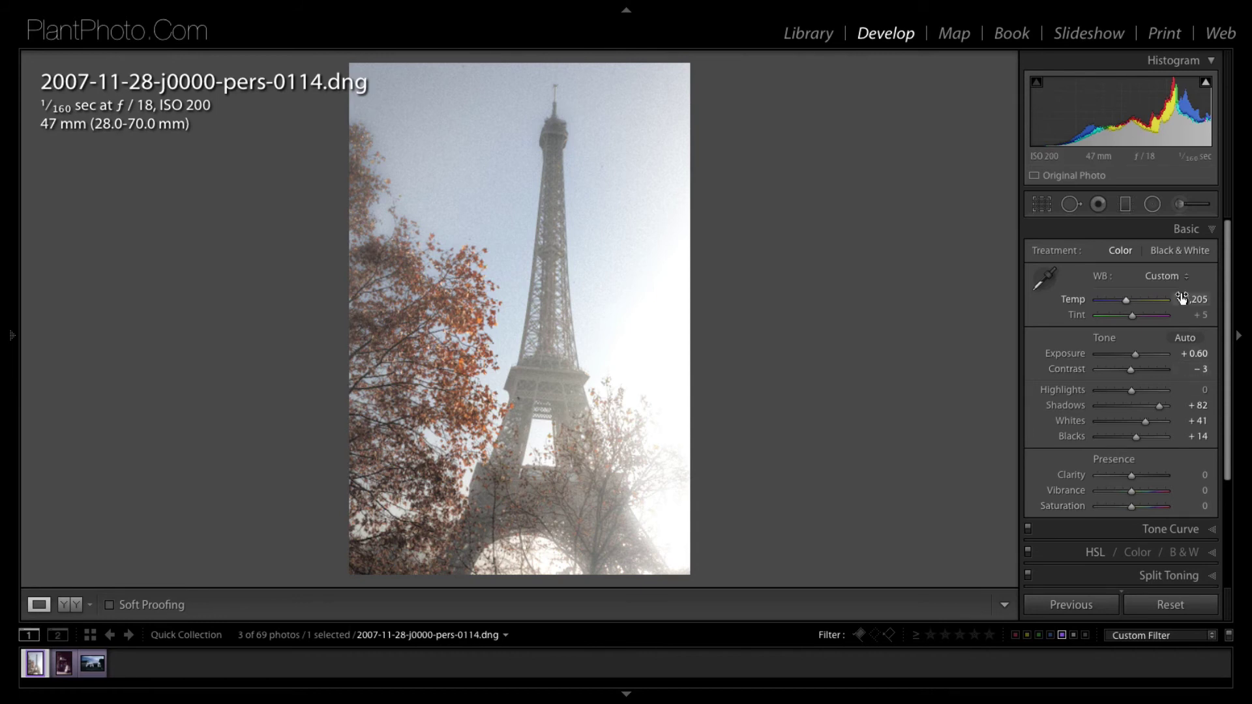
{"action": "left_click", "coordinate": [1187, 229]}
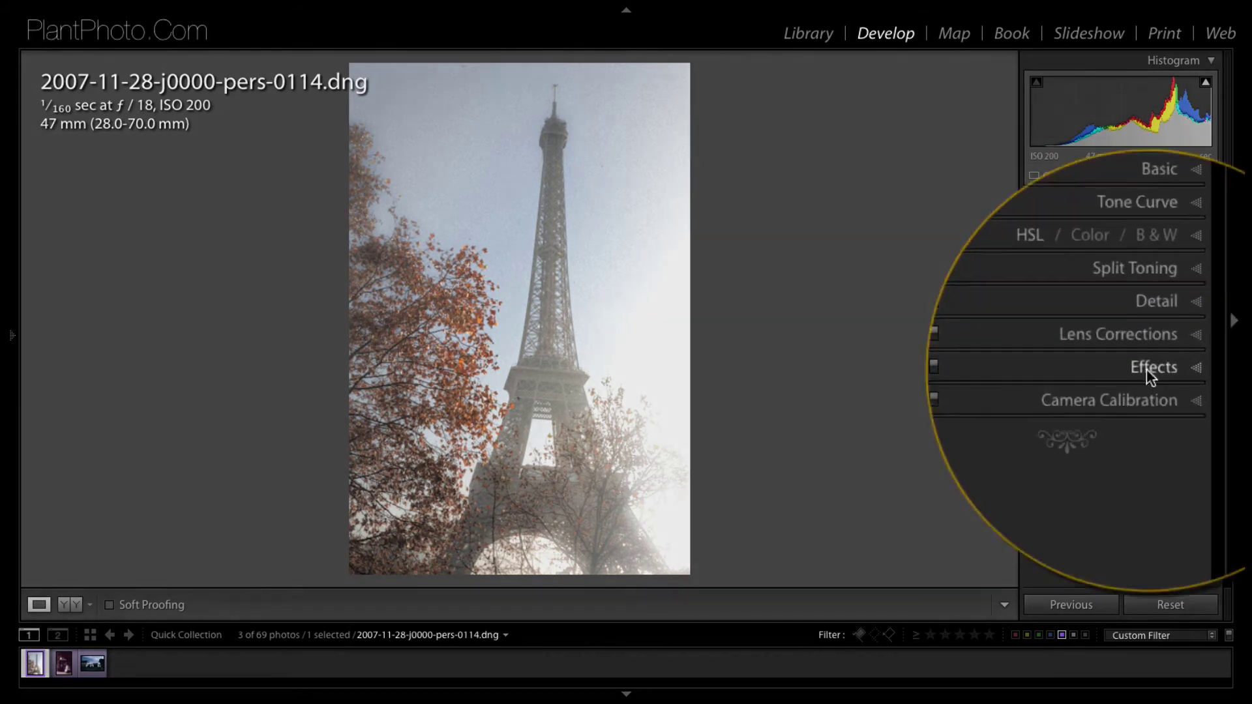
{"action": "left_click", "coordinate": [1164, 391]}
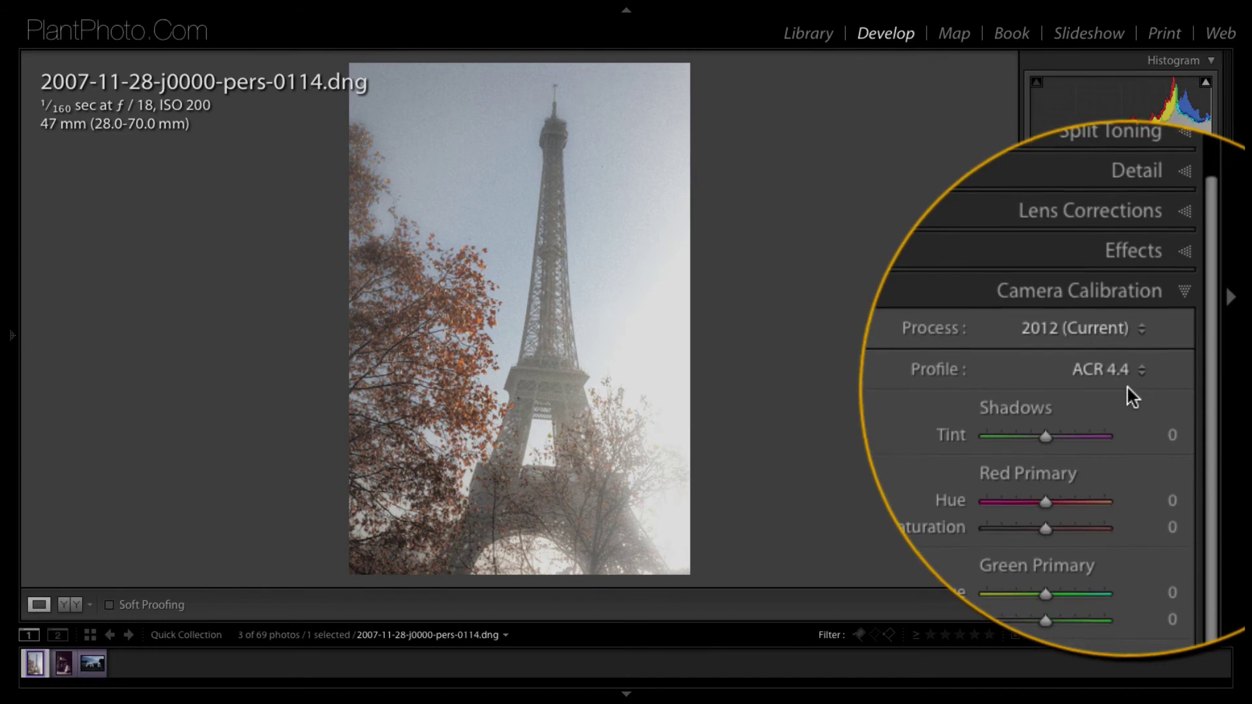
{"action": "left_click", "coordinate": [1097, 372]}
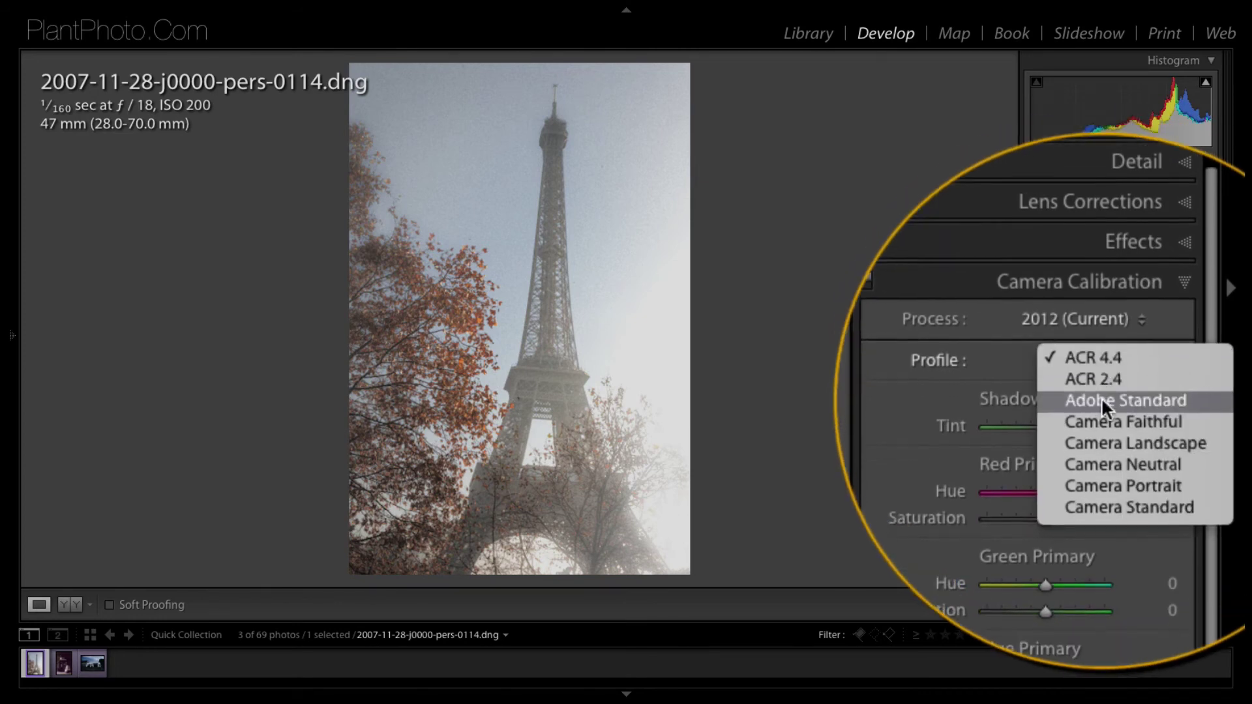
{"action": "left_click", "coordinate": [1105, 408]}
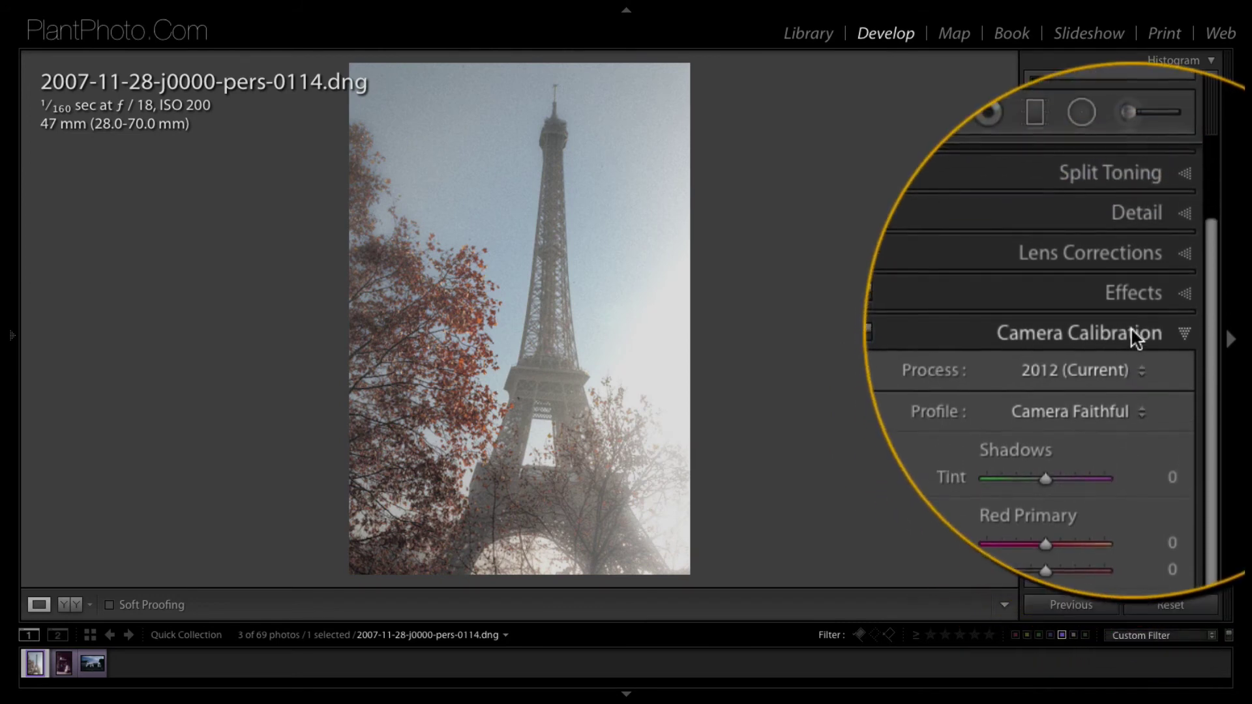
Drop the overall Saturation to -9 and expand the Split Toning panel
{"action": "left_click", "coordinate": [1131, 329]}
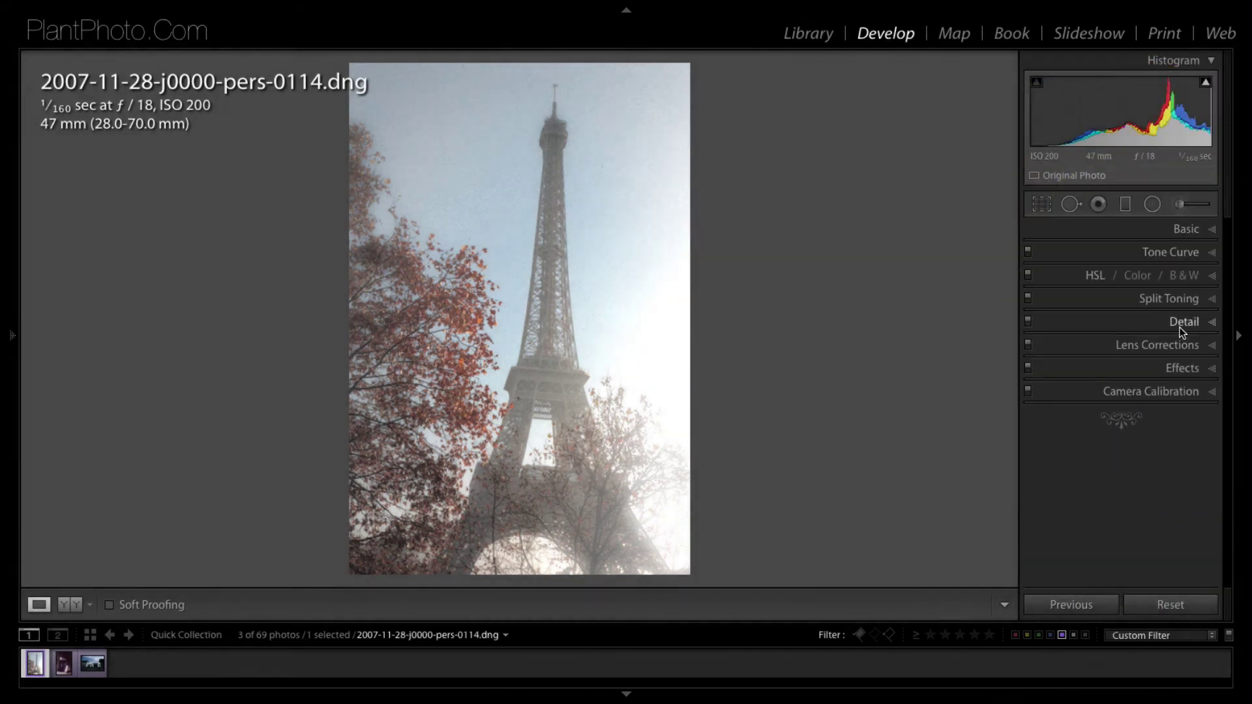
{"action": "left_click", "coordinate": [1177, 234]}
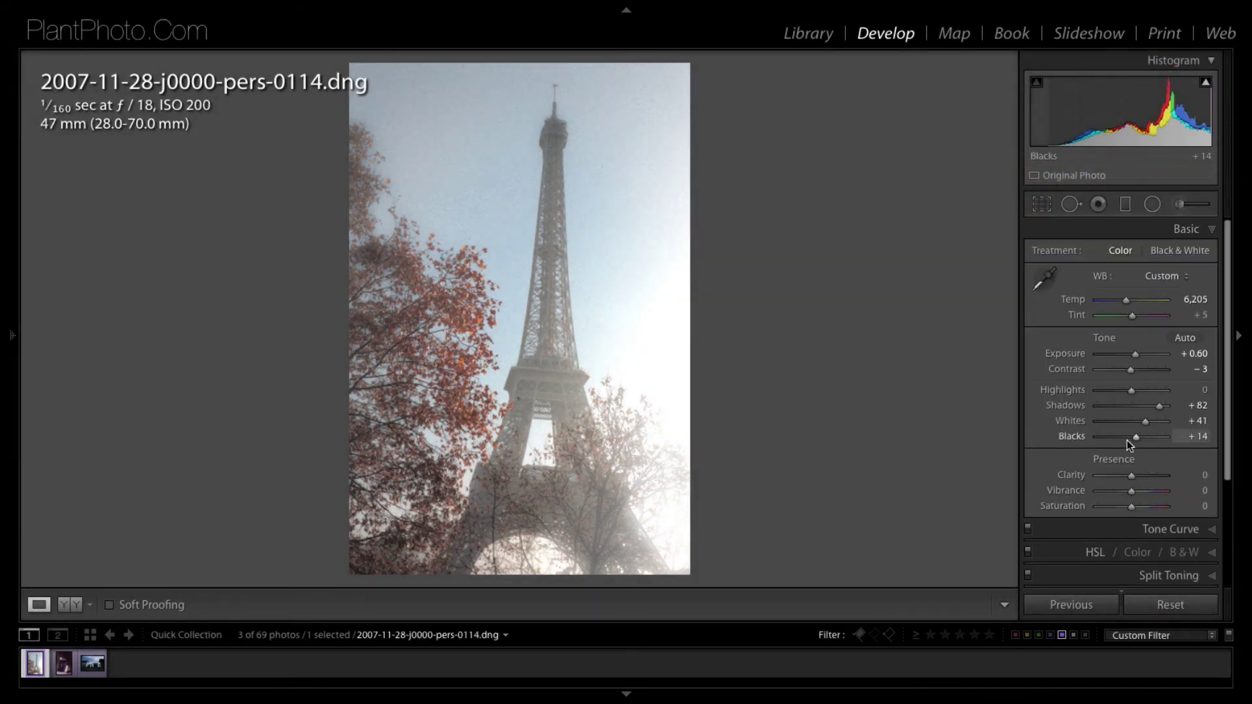
{"action": "left_click_drag", "start_coordinate": [1131, 506], "coordinate": [1114, 506]}
{"action": "mouse_move", "coordinate": [1015, 428]}
{"action": "left_mouse_down"}
{"action": "mouse_move", "coordinate": [1084, 432]}
{"action": "mouse_move", "coordinate": [1036, 431]}
{"action": "left_mouse_up"}
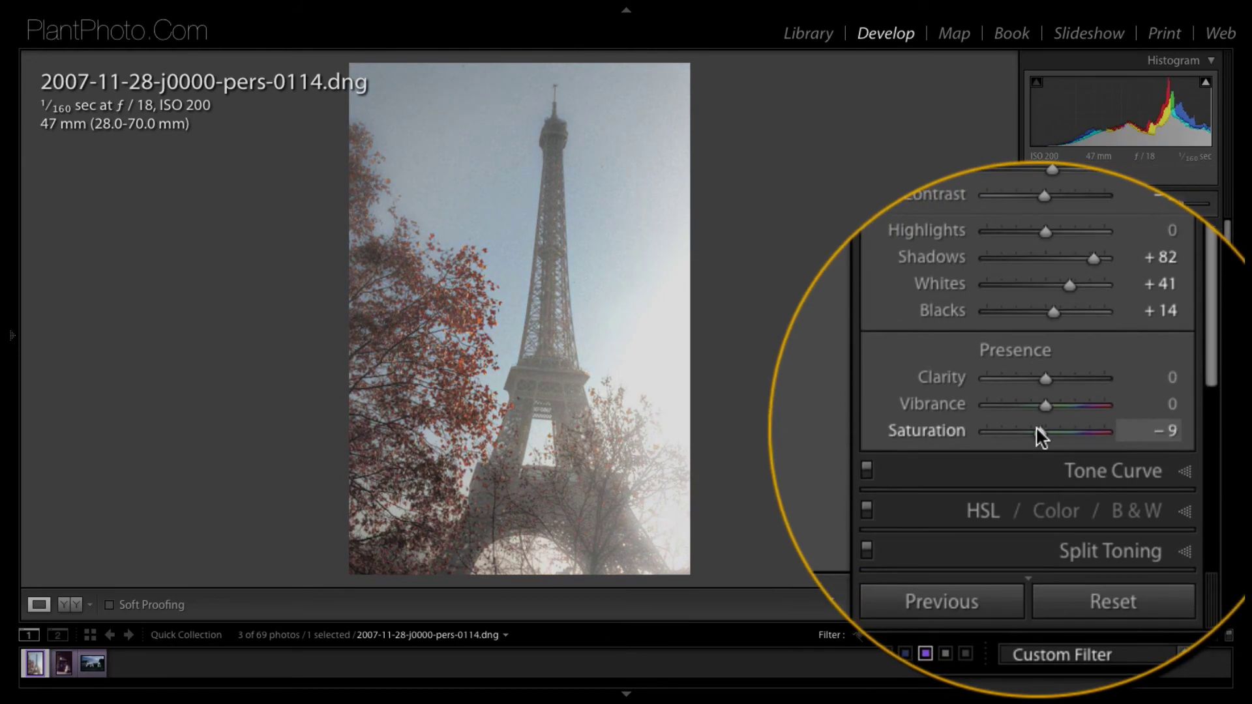
{"action": "scroll", "coordinate": [1126, 280], "scroll_direction": "up", "scroll_amount": 5}
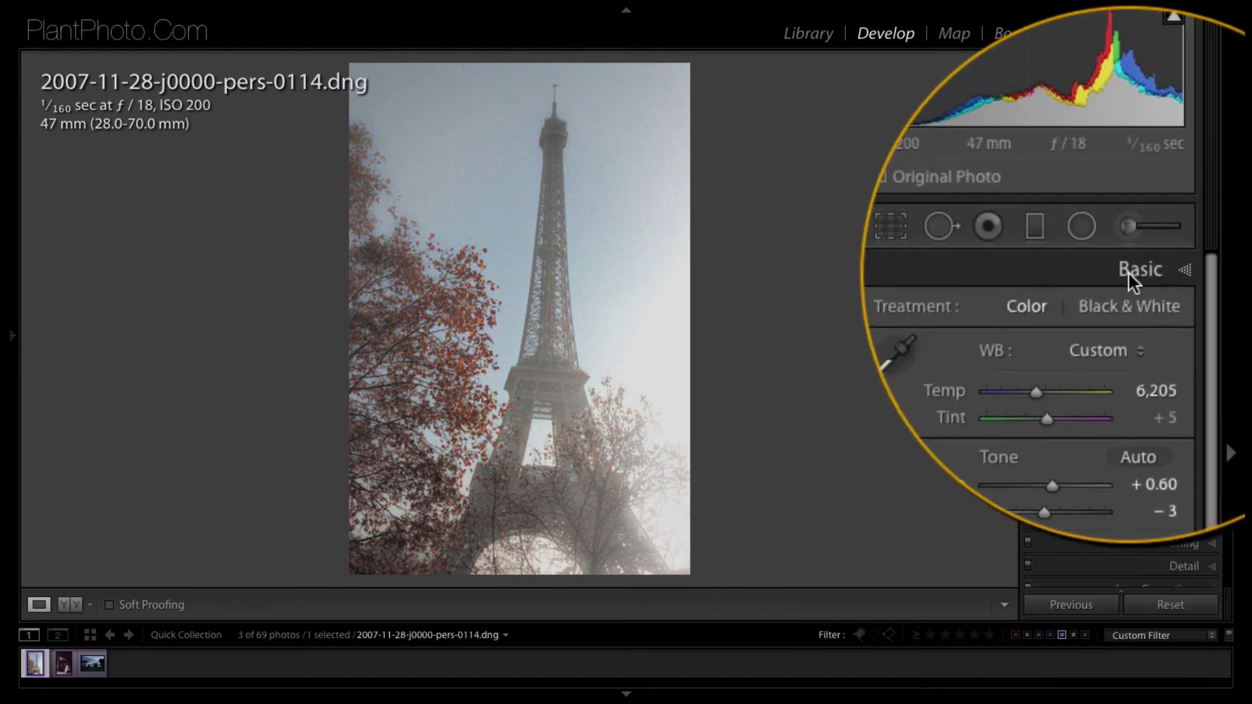
{"action": "left_click", "coordinate": [1133, 280]}
{"action": "left_click", "coordinate": [1180, 297]}
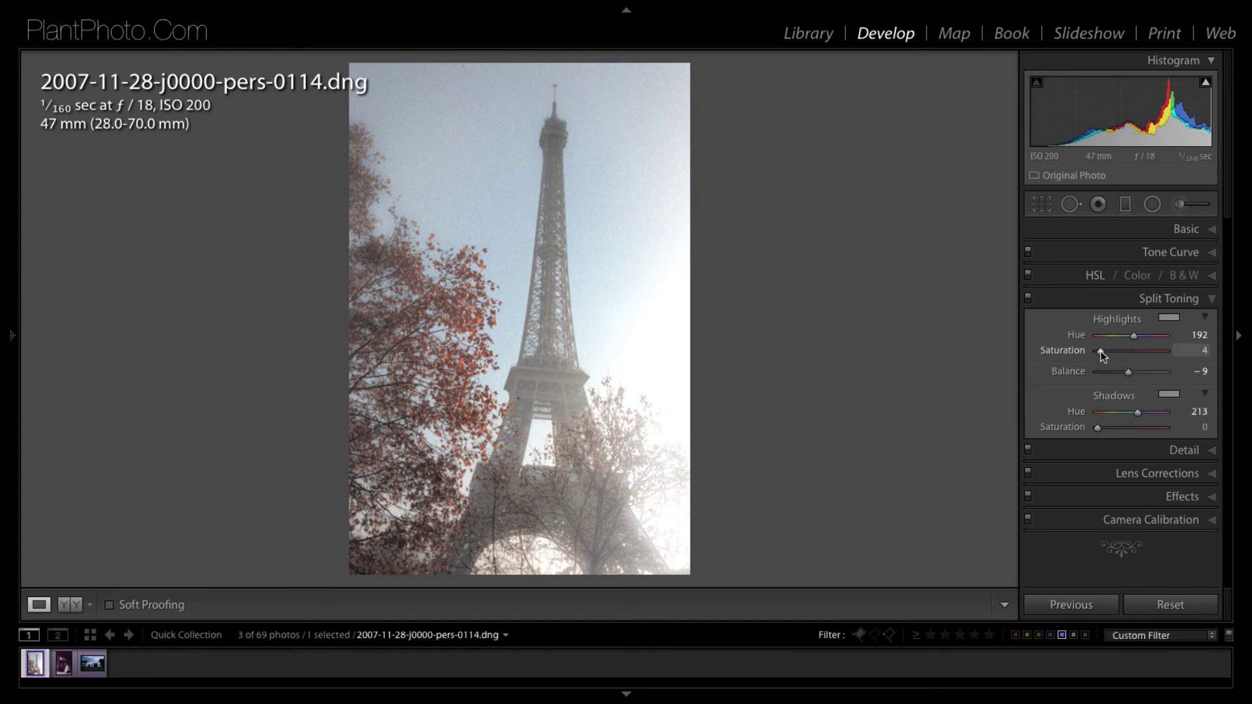
Set Highlights Hue 49 / Saturation 22, Shadows Hue 237 / Saturation 52, Balance +45
{"action": "left_click_drag", "start_coordinate": [1102, 354], "coordinate": [1114, 352]}
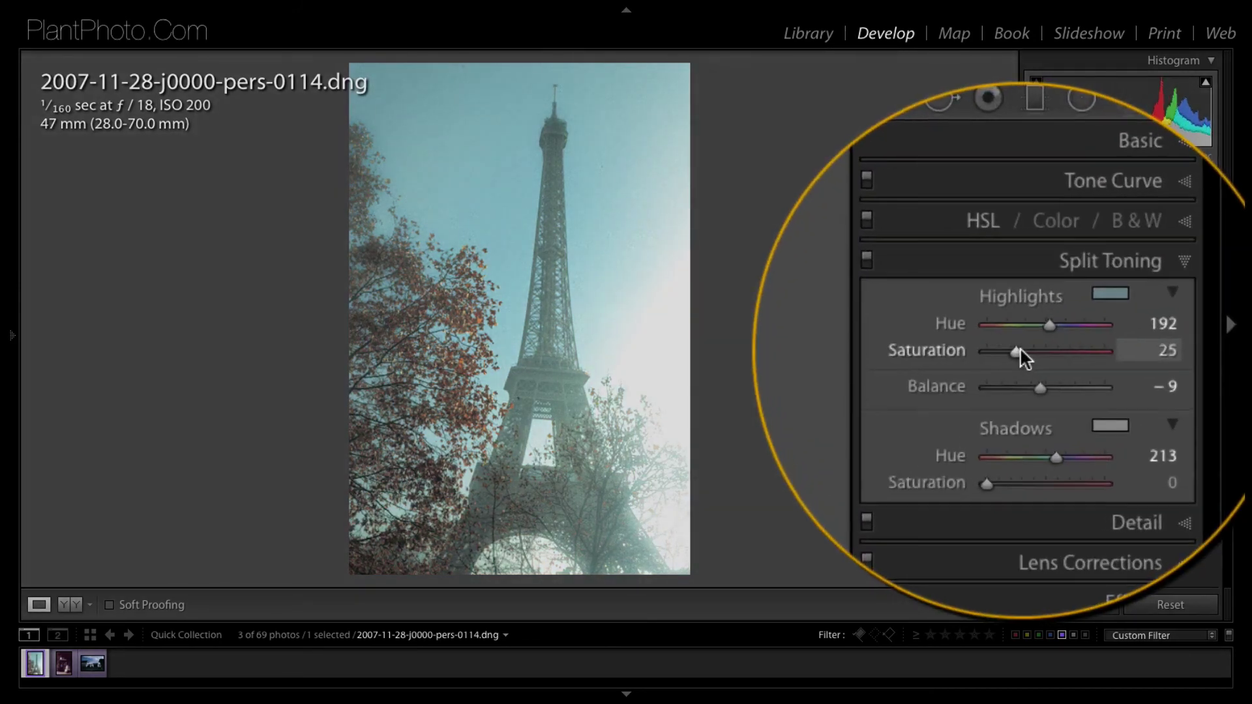
{"action": "left_click_drag", "start_coordinate": [1046, 334], "coordinate": [1077, 346]}
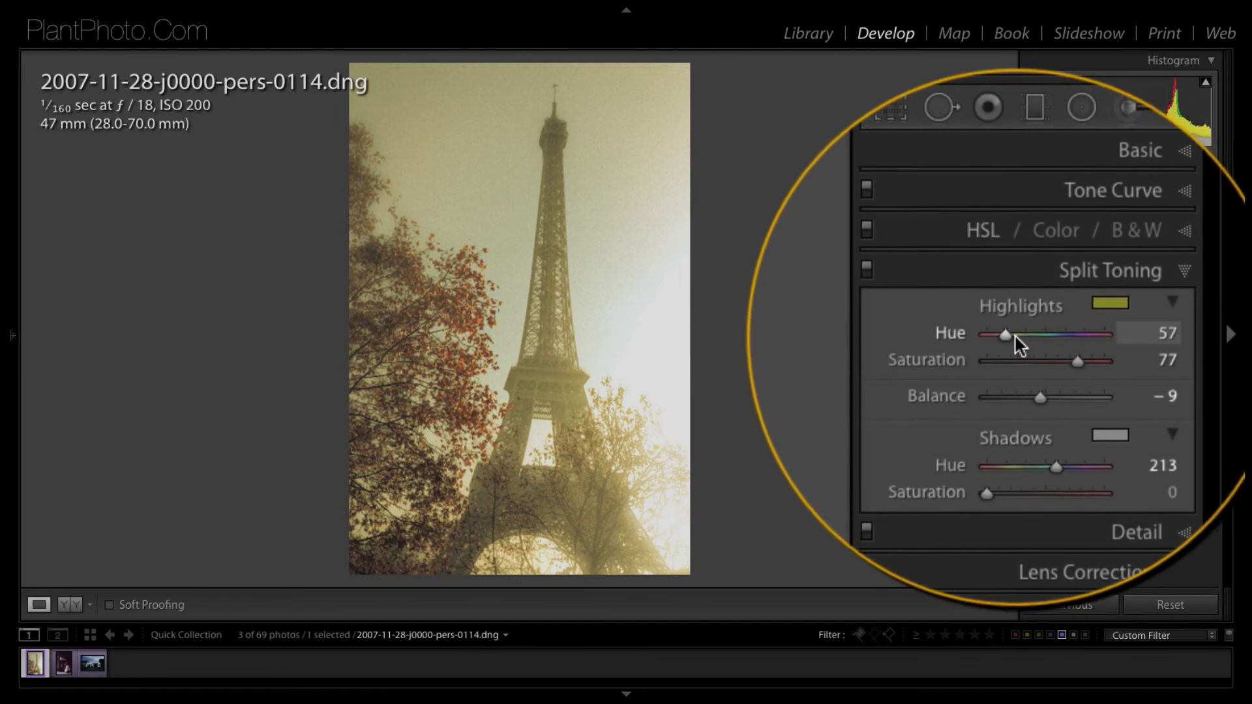
{"action": "mouse_move", "coordinate": [1004, 334]}
{"action": "left_mouse_down"}
{"action": "mouse_move", "coordinate": [992, 334]}
{"action": "mouse_move", "coordinate": [1050, 348]}
{"action": "mouse_move", "coordinate": [1001, 351]}
{"action": "left_mouse_up"}
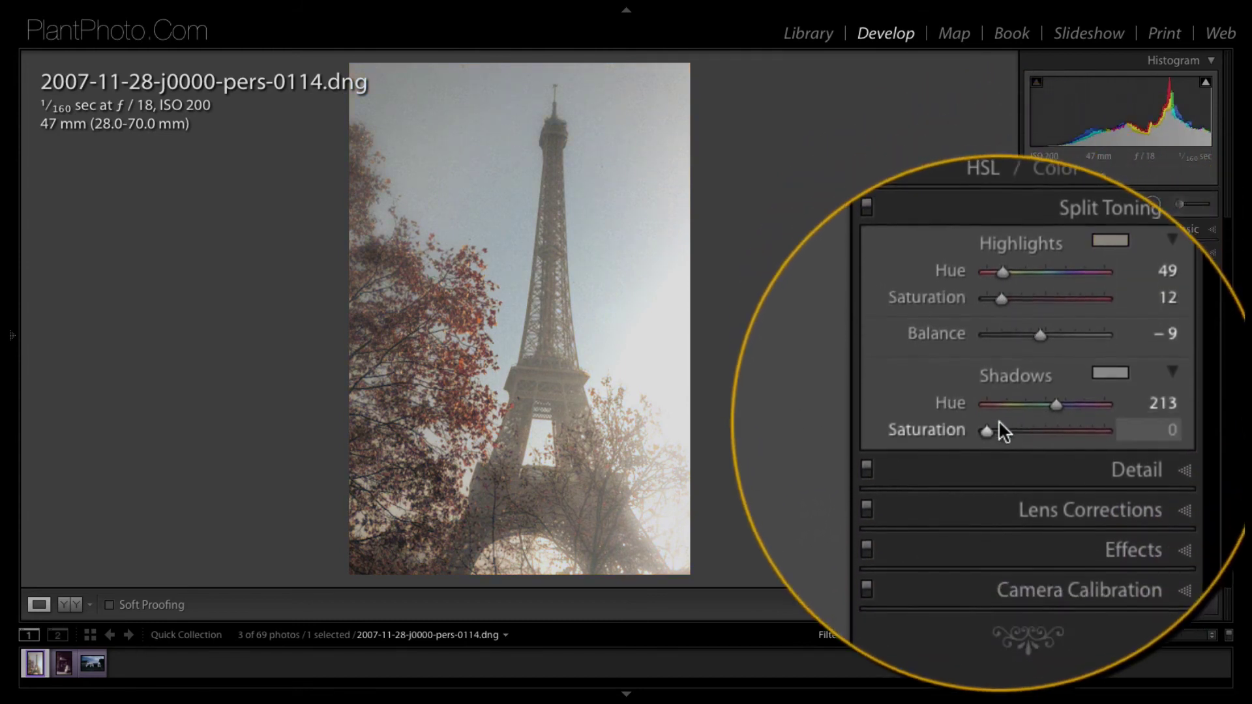
{"action": "left_click_drag", "start_coordinate": [987, 427], "coordinate": [1038, 425]}
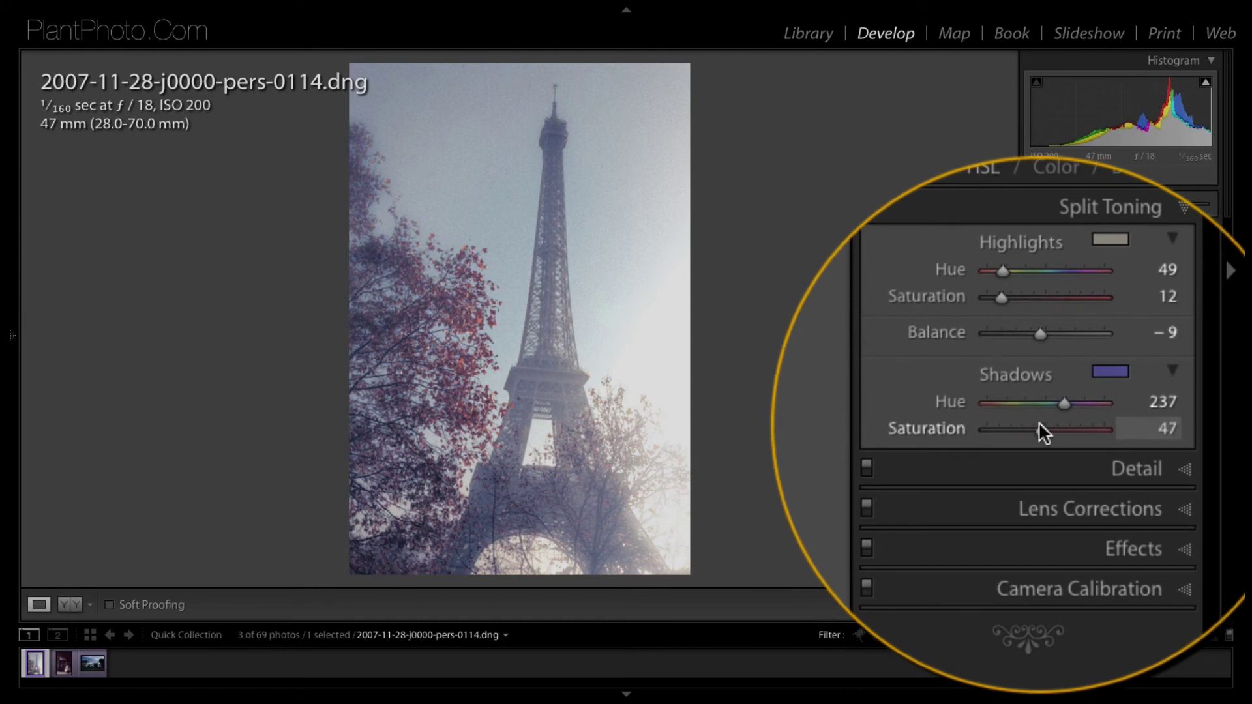
{"action": "left_click_drag", "start_coordinate": [1039, 369], "coordinate": [1069, 369]}
{"action": "left_click_drag", "start_coordinate": [1047, 422], "coordinate": [1051, 425]}
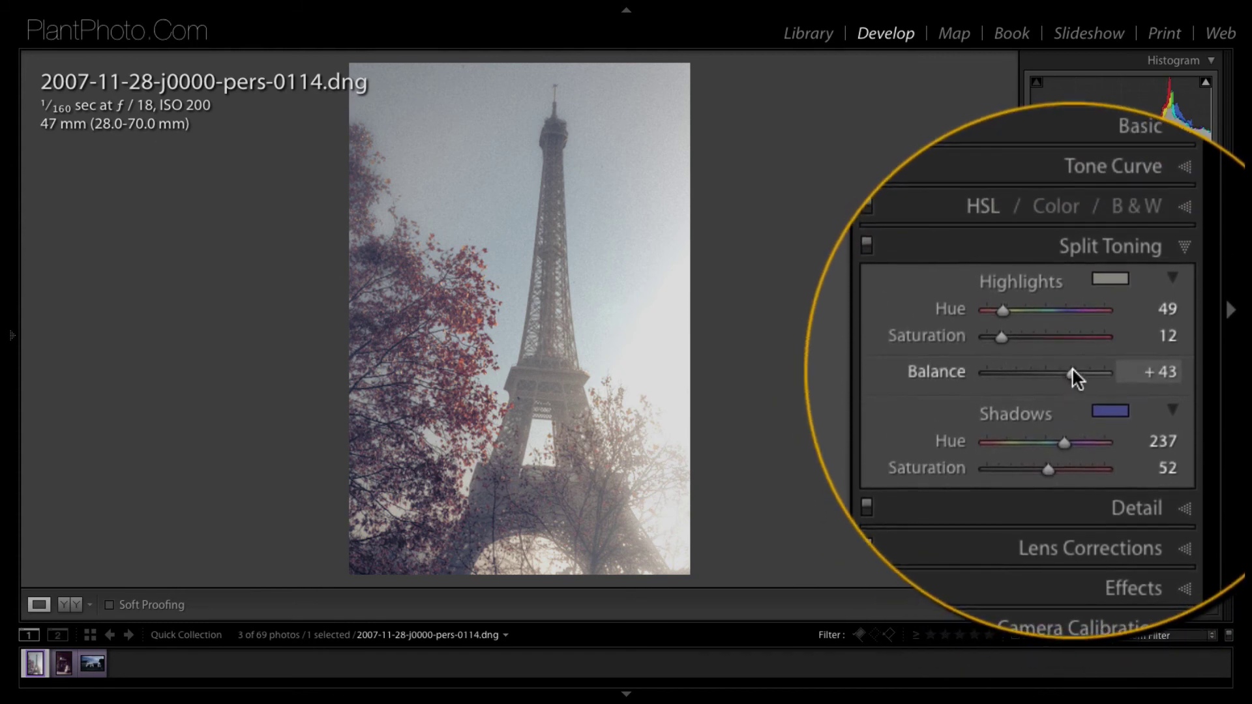
{"action": "left_click_drag", "start_coordinate": [1072, 334], "coordinate": [1074, 334]}
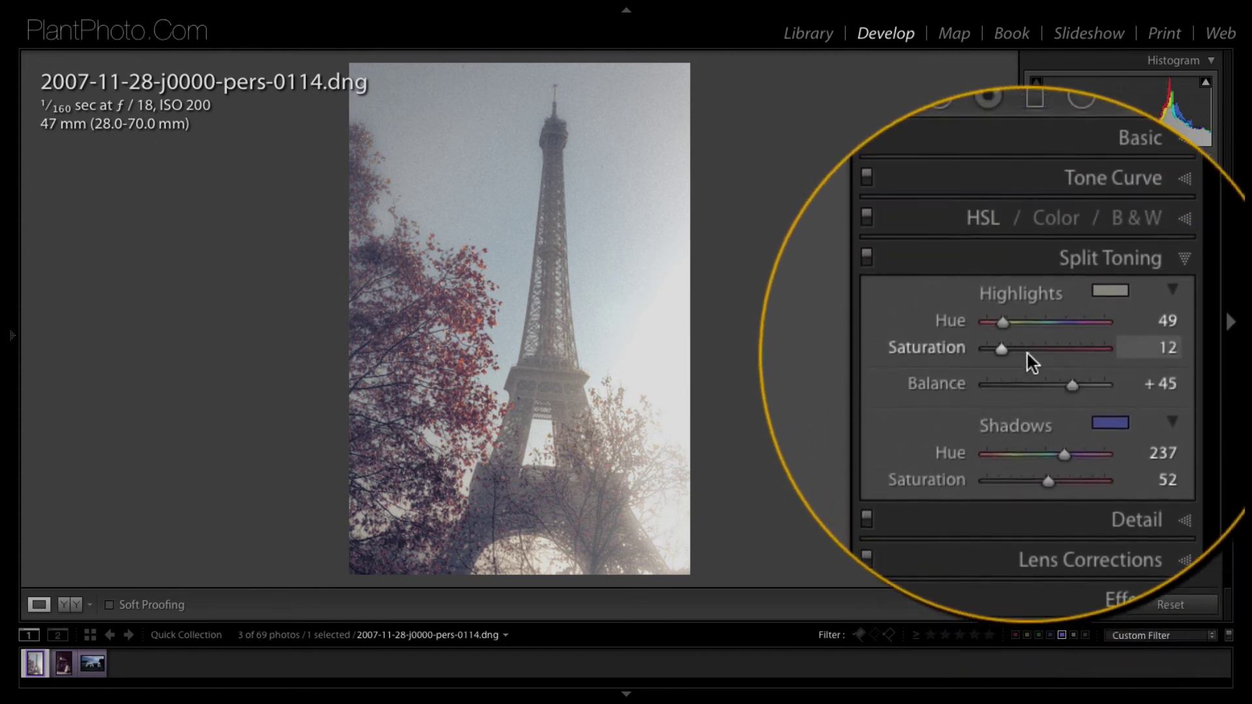
{"action": "left_click_drag", "start_coordinate": [1002, 348], "coordinate": [1012, 347]}
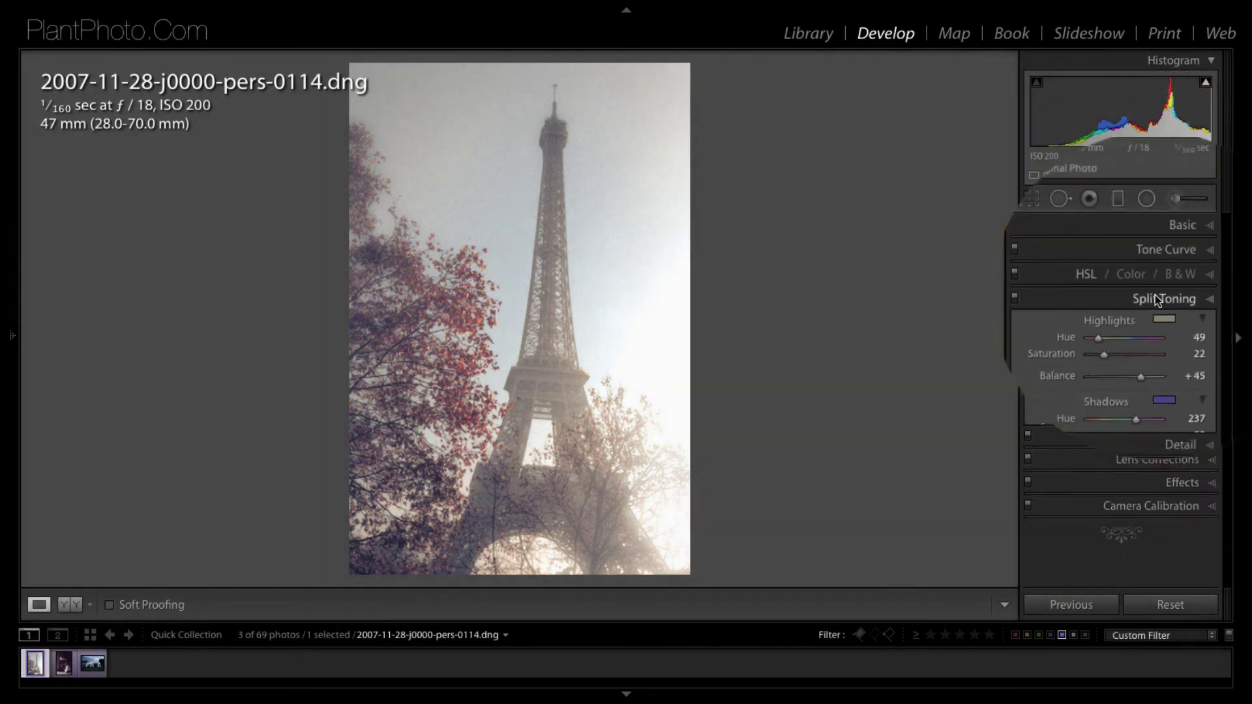
Draw a new radial filter over the tower and delete an accidental extra one
{"action": "left_click", "coordinate": [1156, 296]}
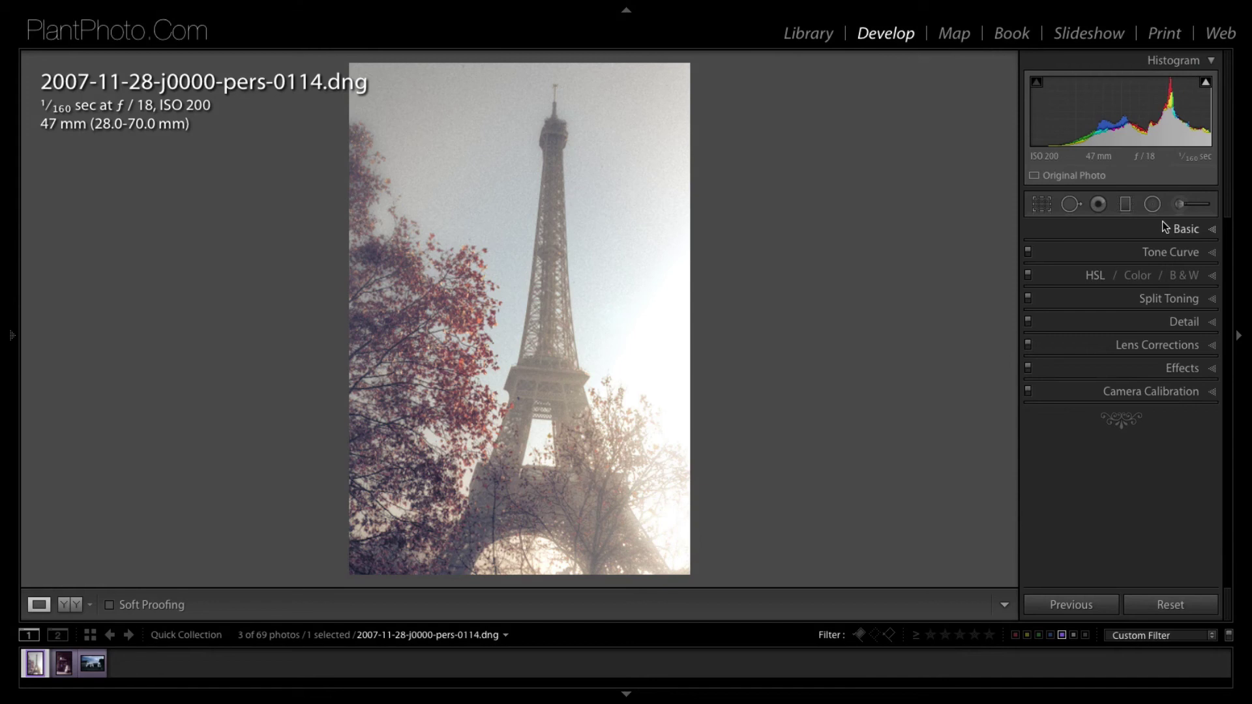
{"action": "left_click", "coordinate": [1153, 205]}
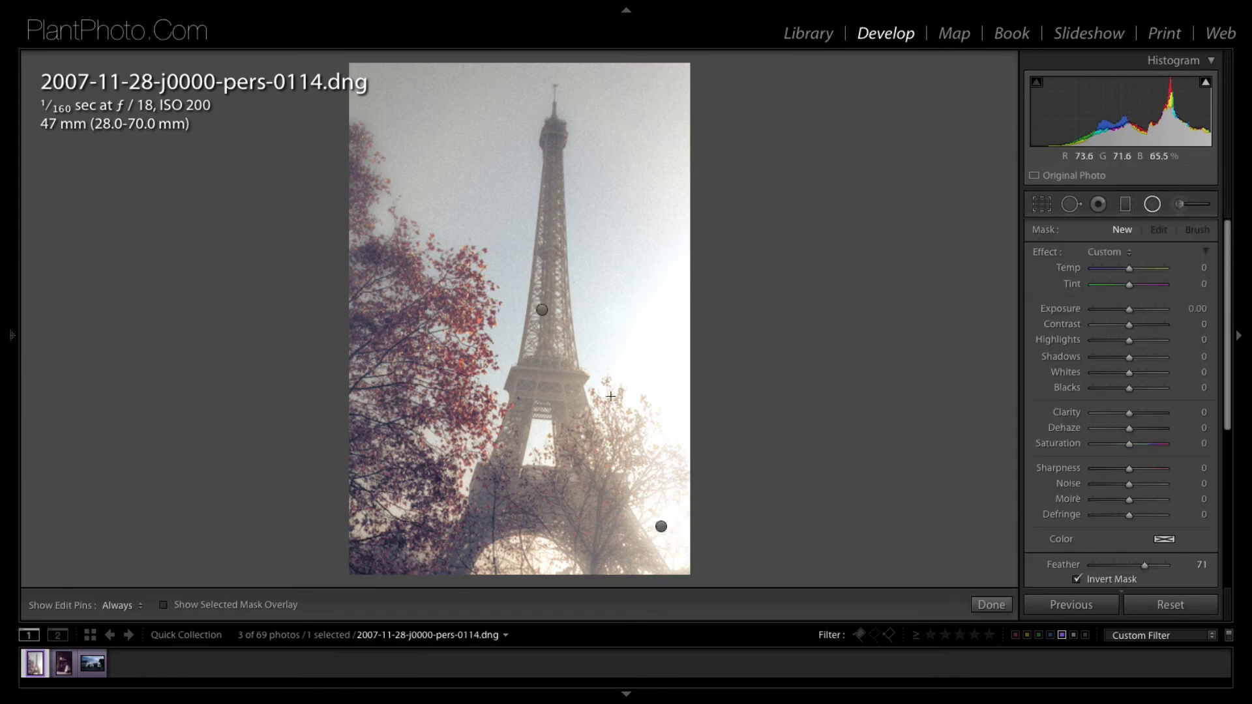
{"action": "left_click_drag", "start_coordinate": [603, 351], "coordinate": [700, 548]}
{"action": "left_click_drag", "start_coordinate": [725, 342], "coordinate": [726, 407]}
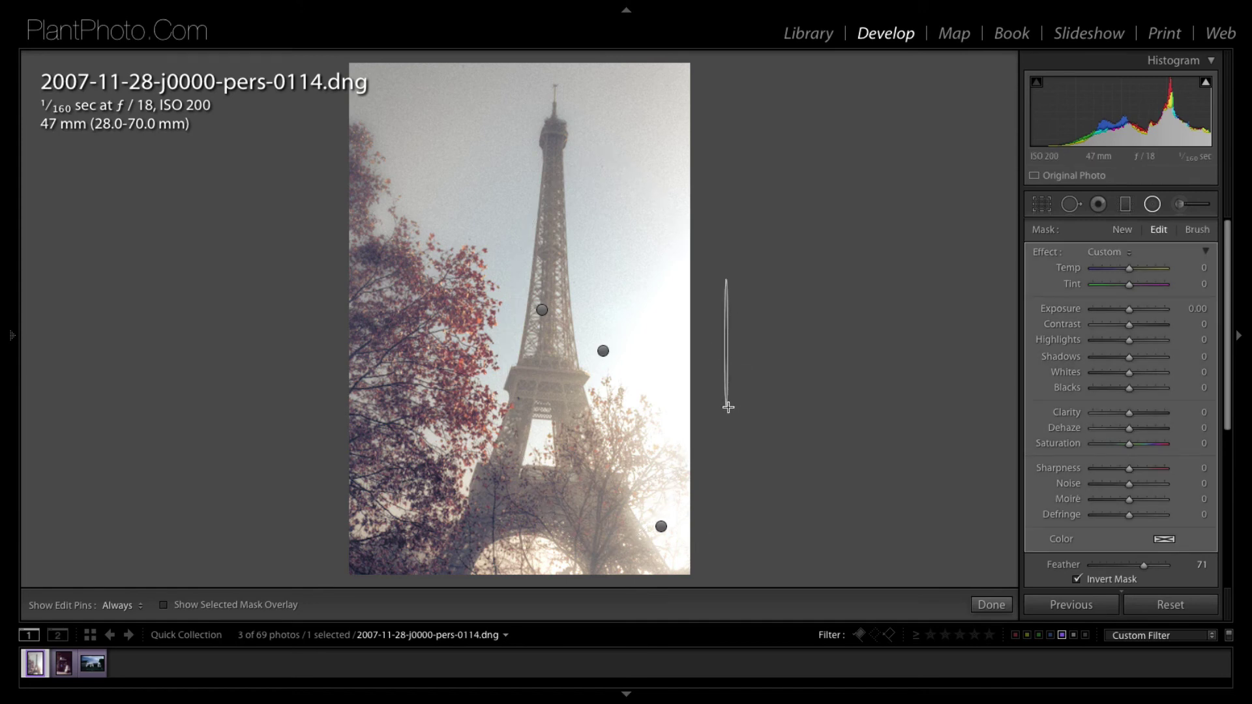
{"action": "key", "text": "Delete"}
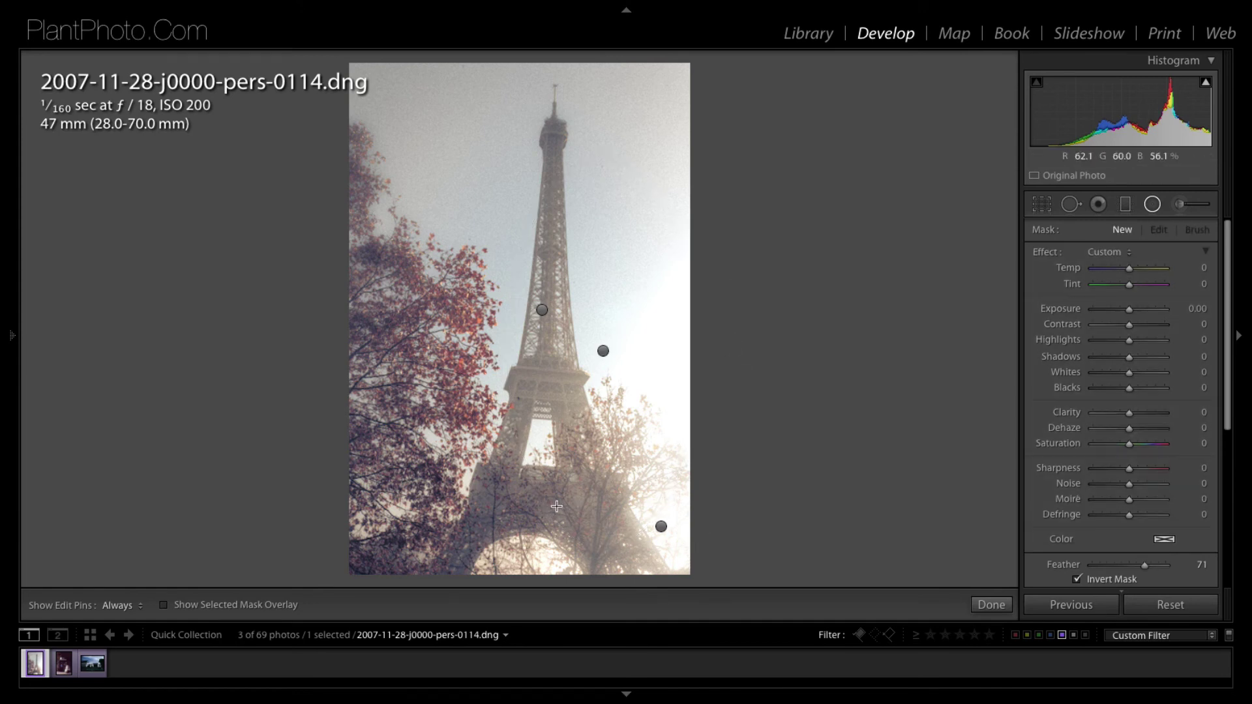
{"action": "left_click", "coordinate": [604, 351]}
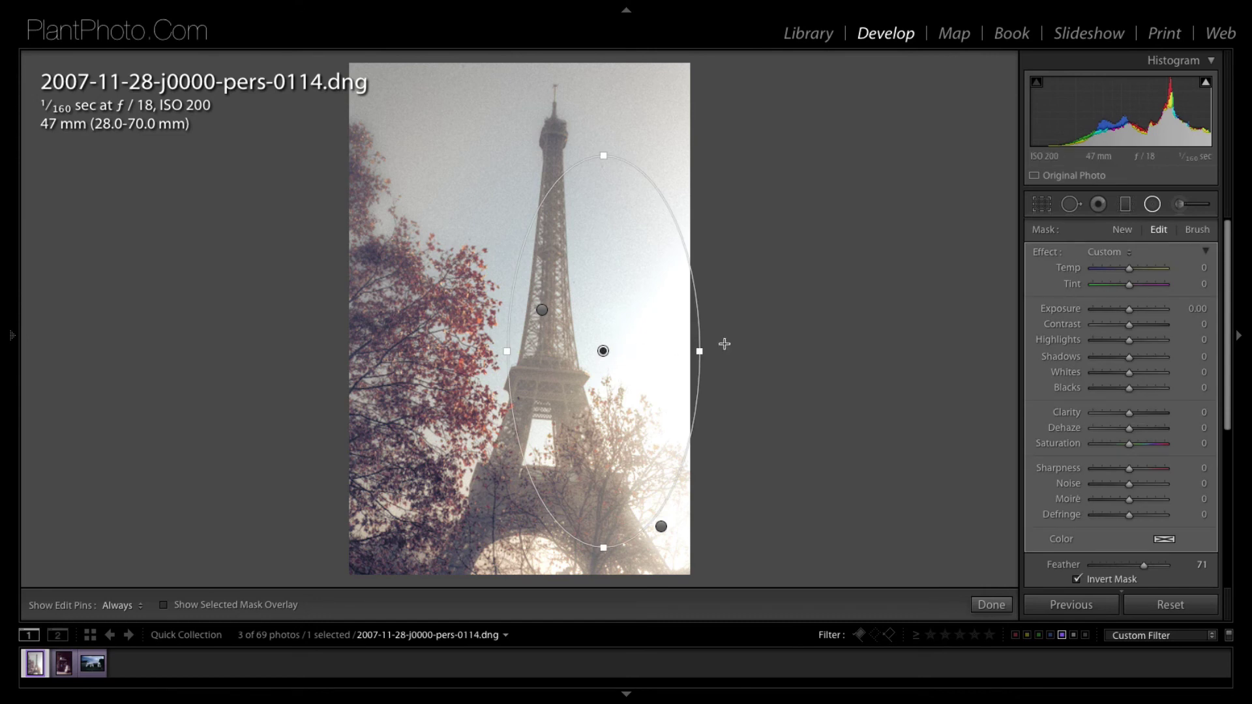
Tilt, enlarge and shift the radial filter toward the tower base, warming it to Temp 57, Tint 55
{"action": "left_click_drag", "start_coordinate": [710, 346], "coordinate": [704, 434]}
{"action": "left_click_drag", "start_coordinate": [660, 394], "coordinate": [691, 503]}
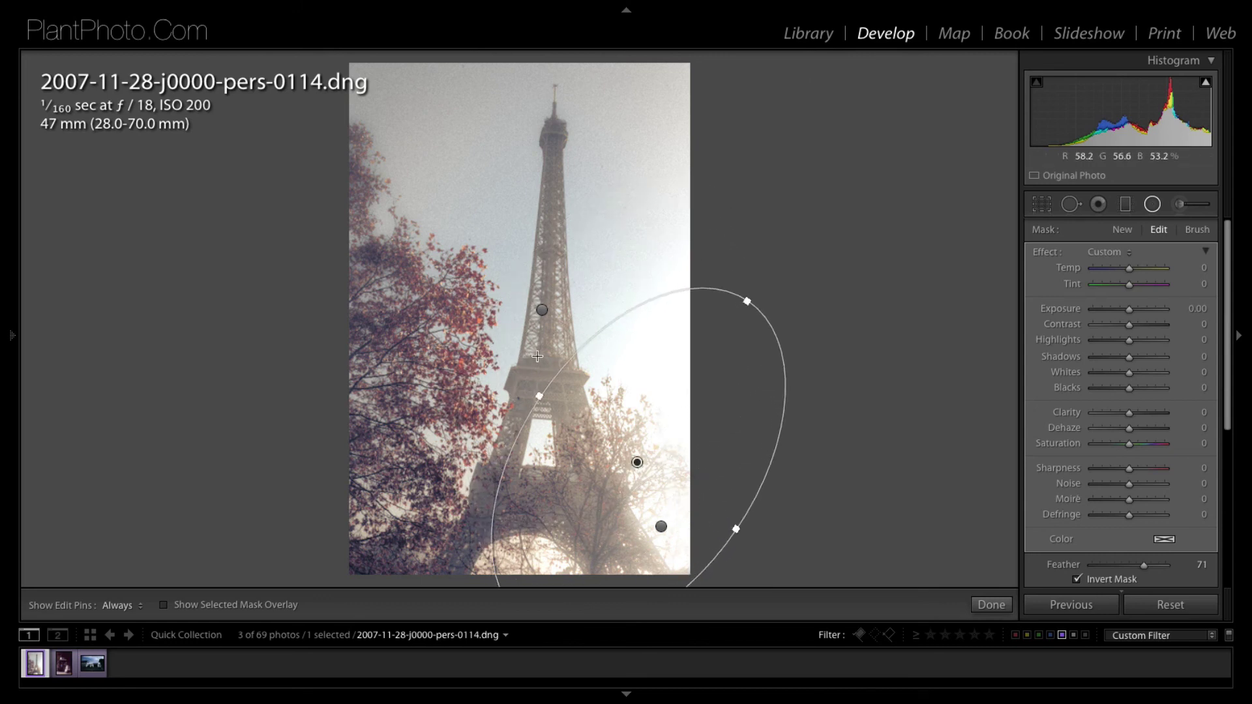
{"action": "left_click_drag", "start_coordinate": [528, 394], "coordinate": [693, 259]}
{"action": "left_click_drag", "start_coordinate": [679, 455], "coordinate": [653, 451]}
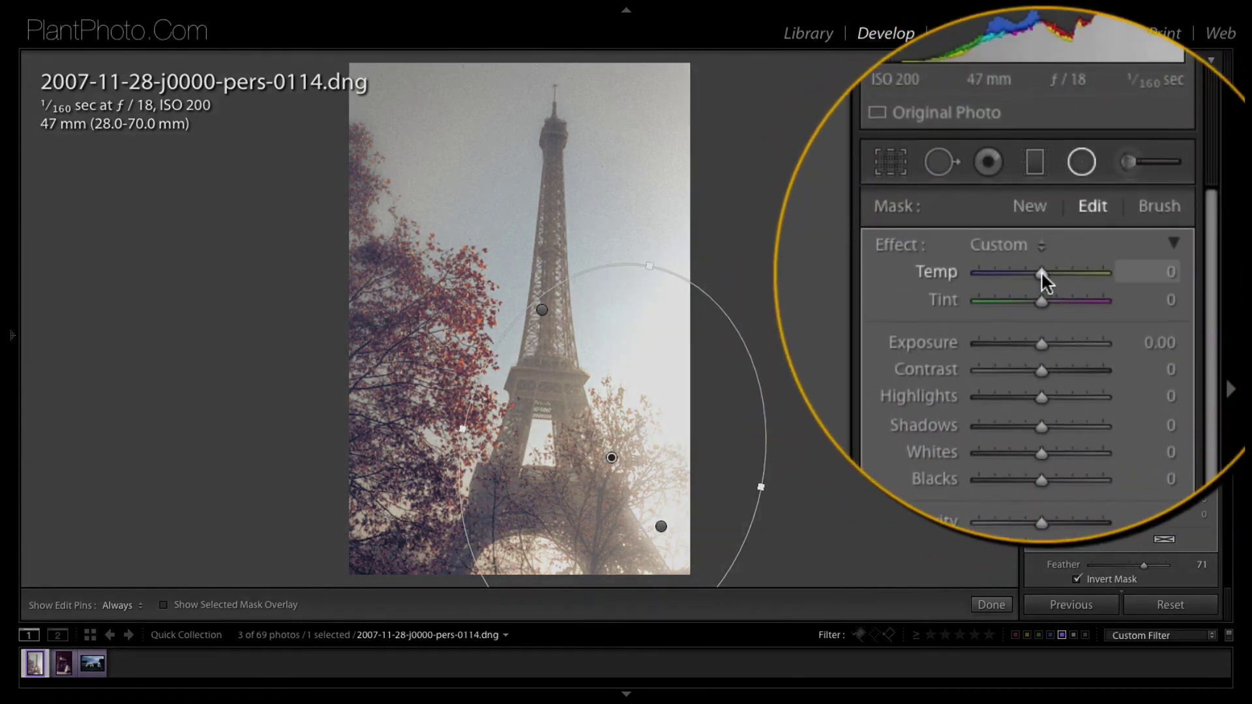
{"action": "left_click_drag", "start_coordinate": [1041, 272], "coordinate": [1103, 284]}
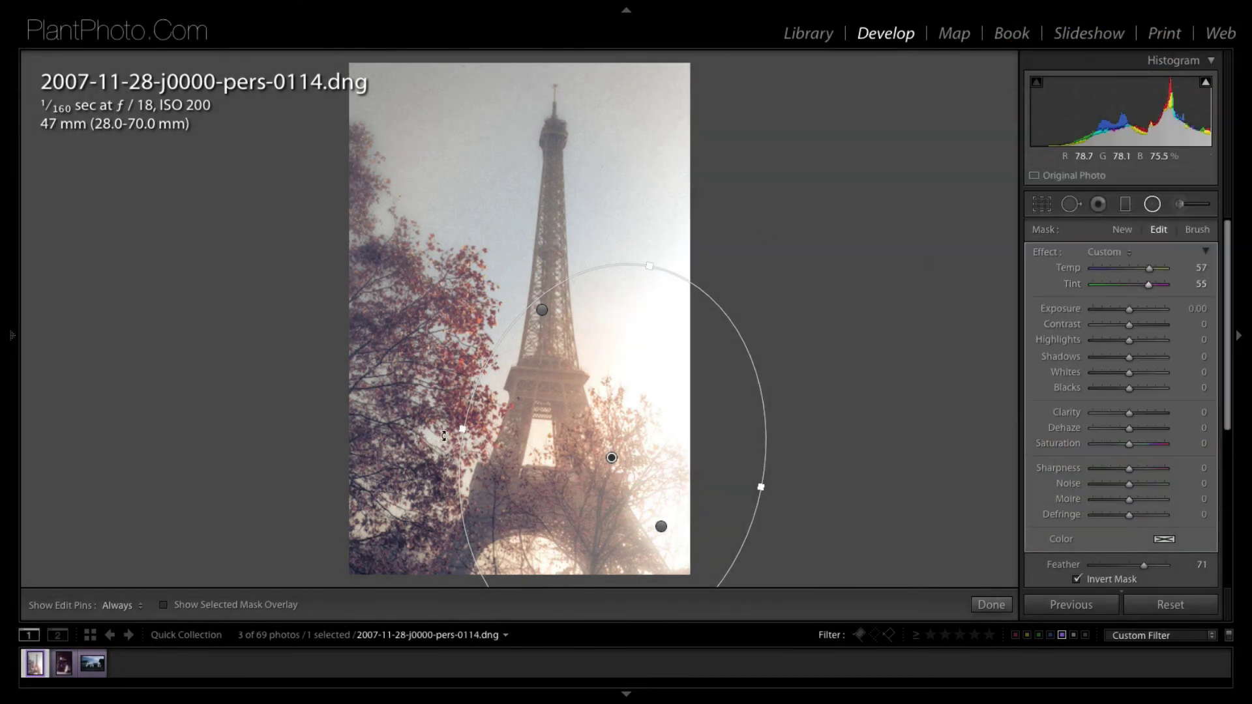
{"action": "left_click_drag", "start_coordinate": [459, 427], "coordinate": [394, 389]}
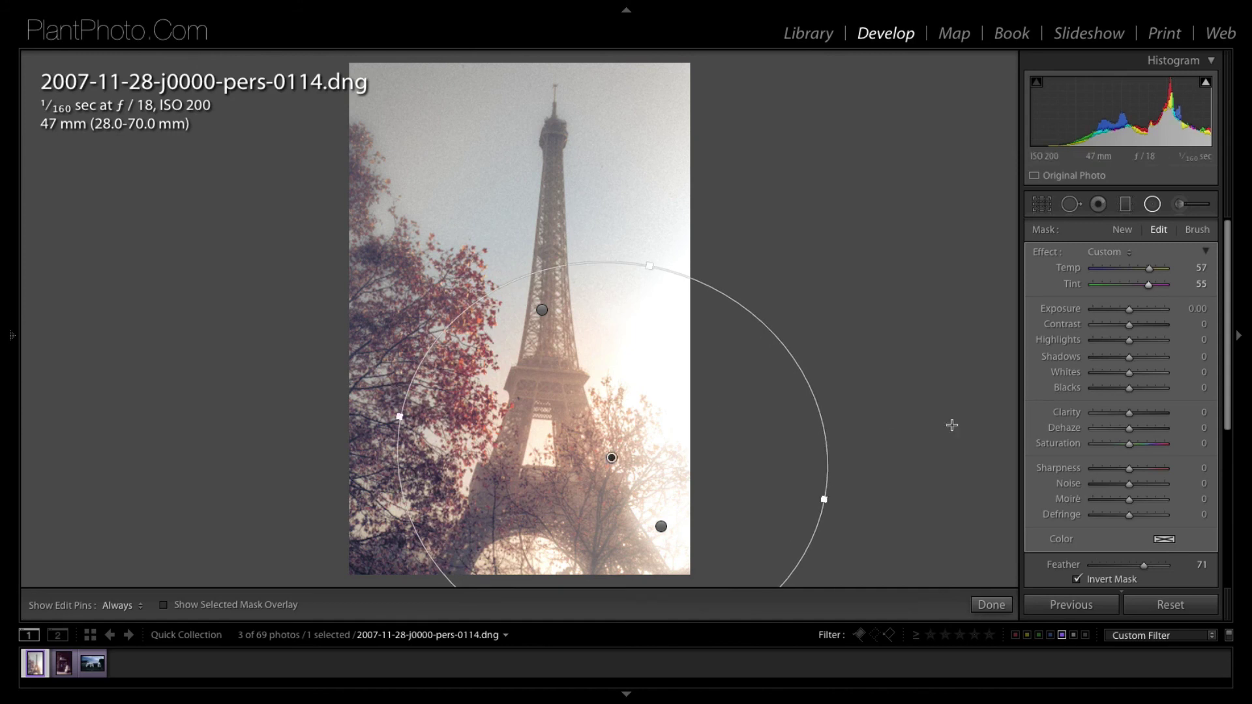
{"action": "left_click", "coordinate": [1152, 204]}
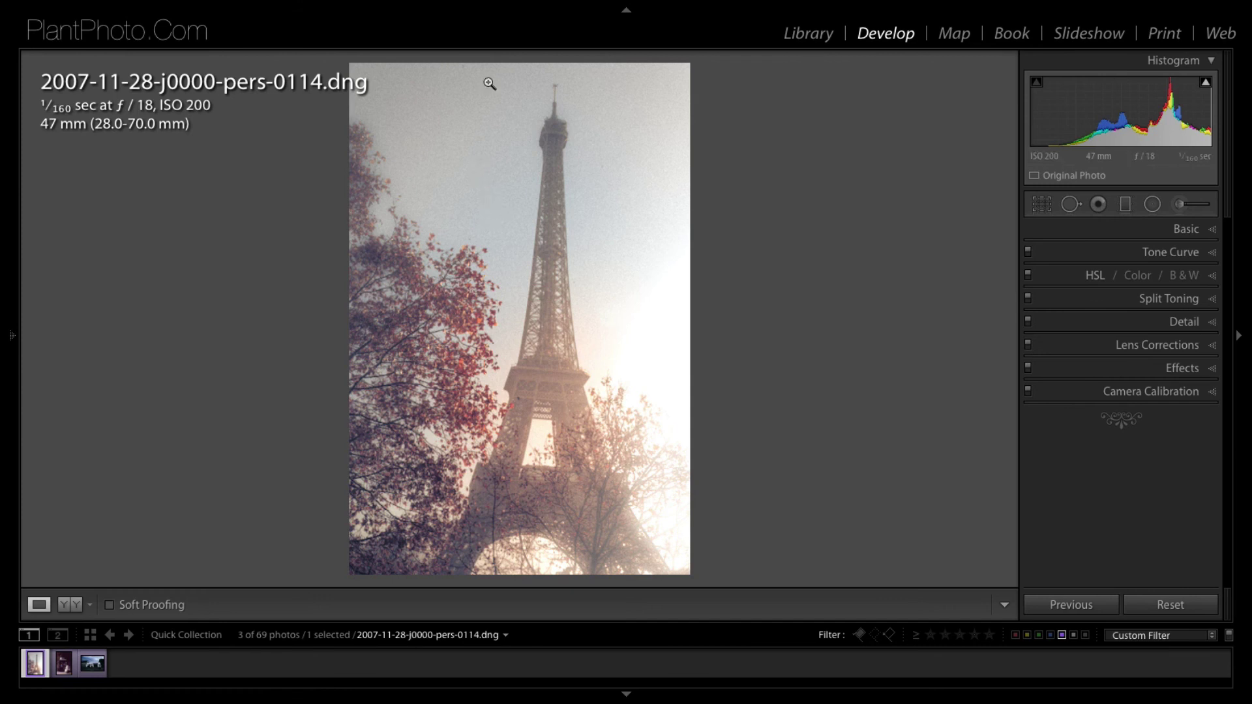
Lower the split-toning Shadows Saturation to 49 and move Balance to +9
{"action": "left_click", "coordinate": [1182, 300]}
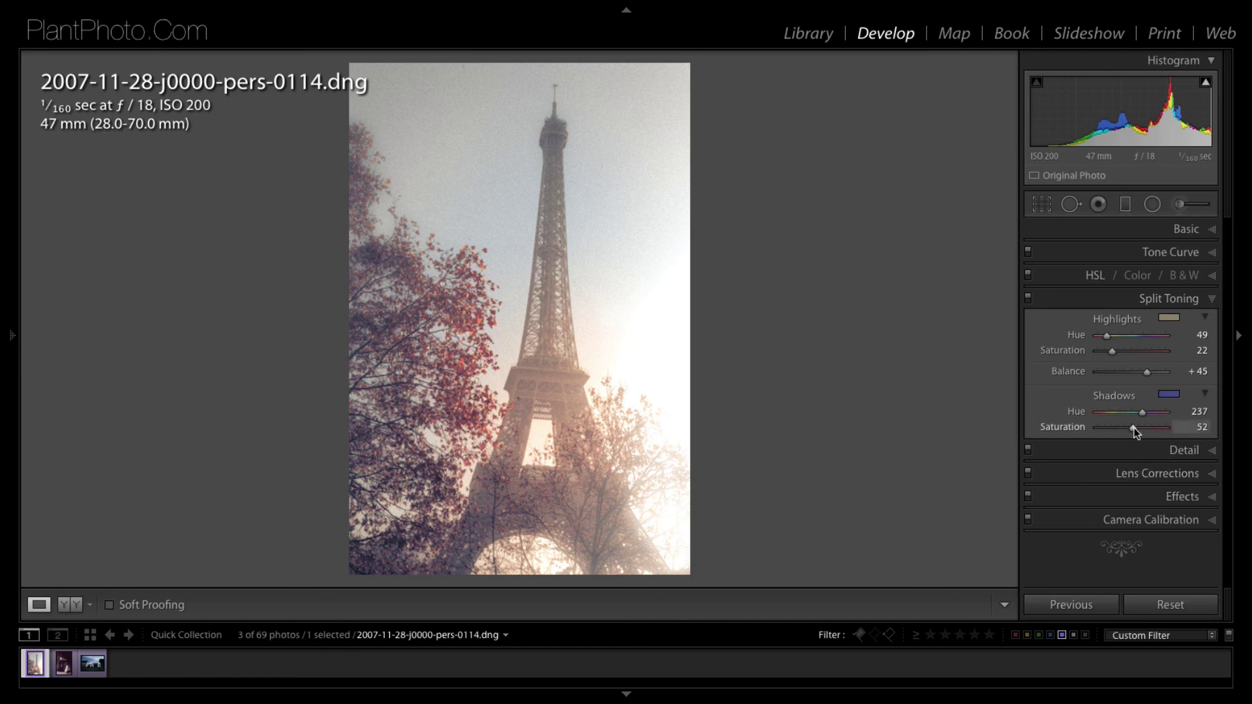
{"action": "mouse_move", "coordinate": [1140, 427]}
{"action": "left_mouse_down"}
{"action": "mouse_move", "coordinate": [1159, 428]}
{"action": "mouse_move", "coordinate": [1130, 428]}
{"action": "left_mouse_up"}
{"action": "left_click_drag", "start_coordinate": [1145, 372], "coordinate": [1132, 376]}
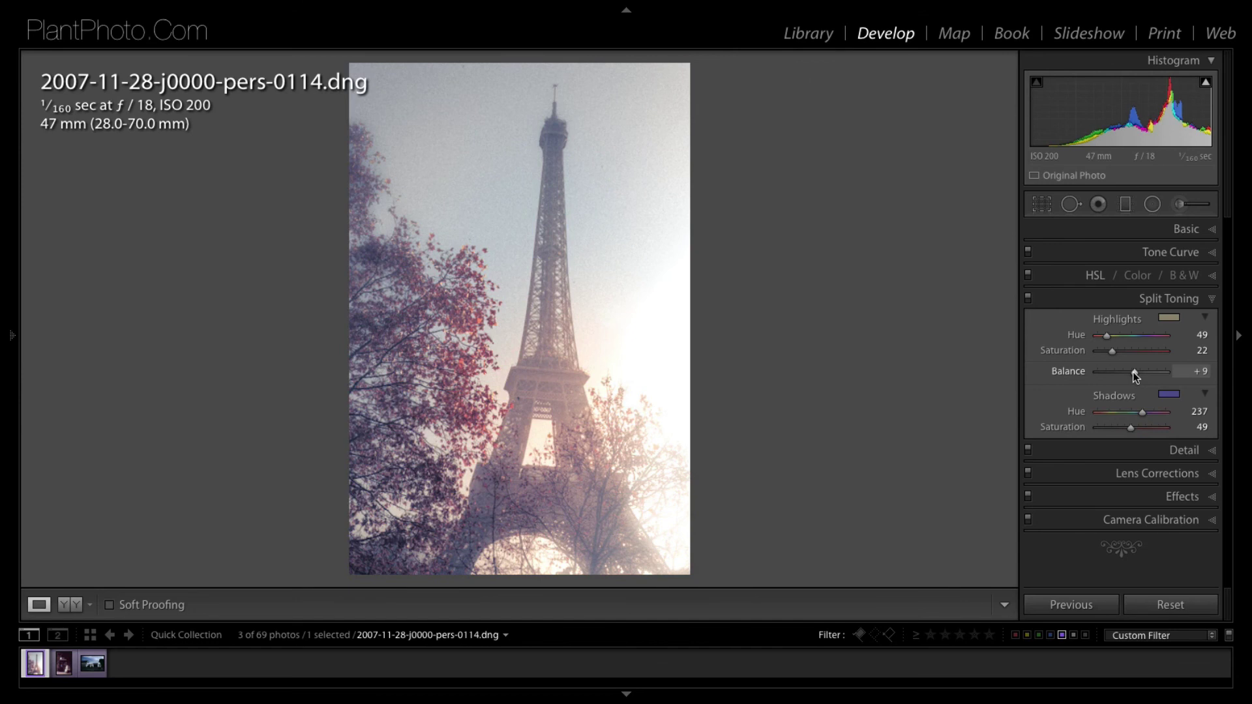
Raise grain in the Effects panel to Amount 69 and Size 39
{"action": "left_click", "coordinate": [1170, 299]}
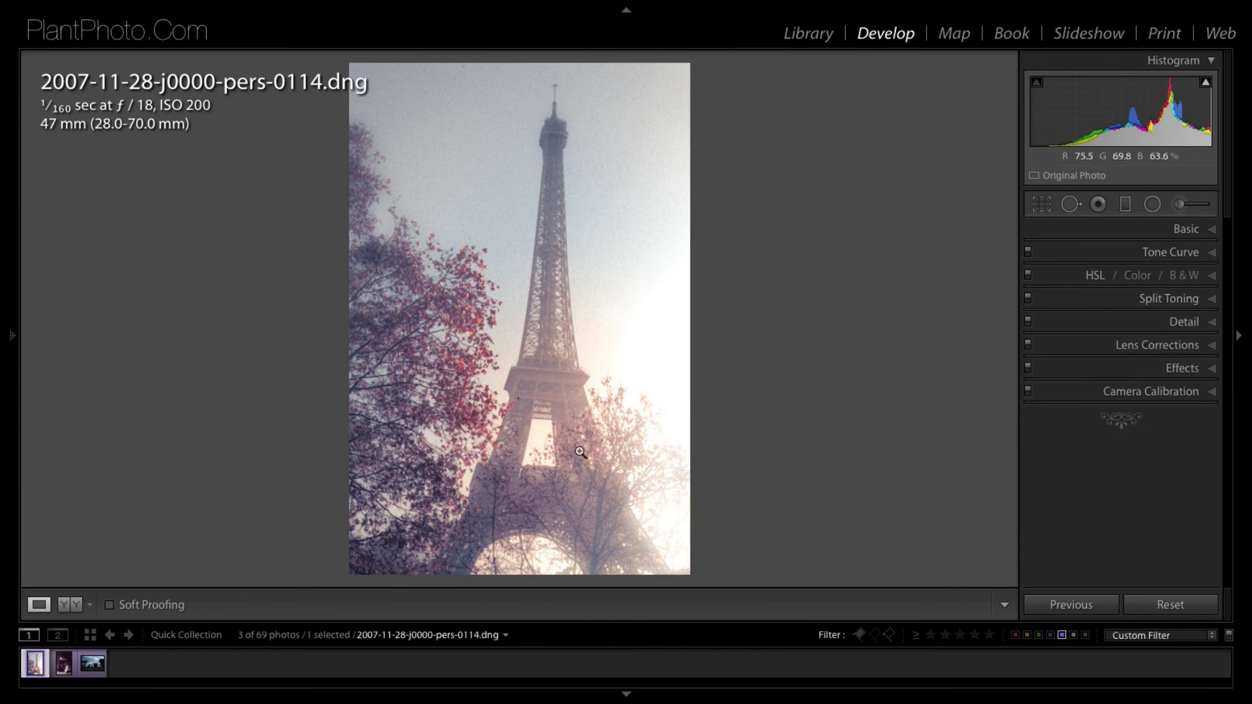
{"action": "left_click", "coordinate": [1179, 368]}
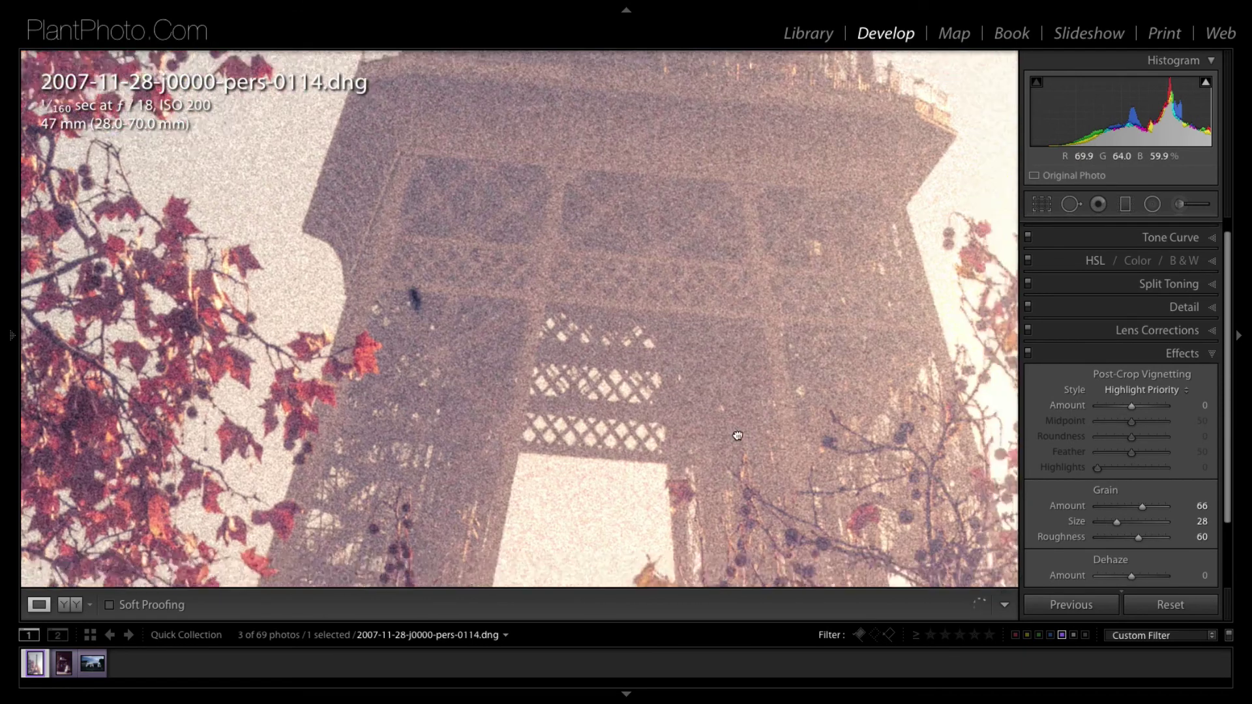
{"action": "left_click_drag", "start_coordinate": [618, 317], "coordinate": [632, 195]}
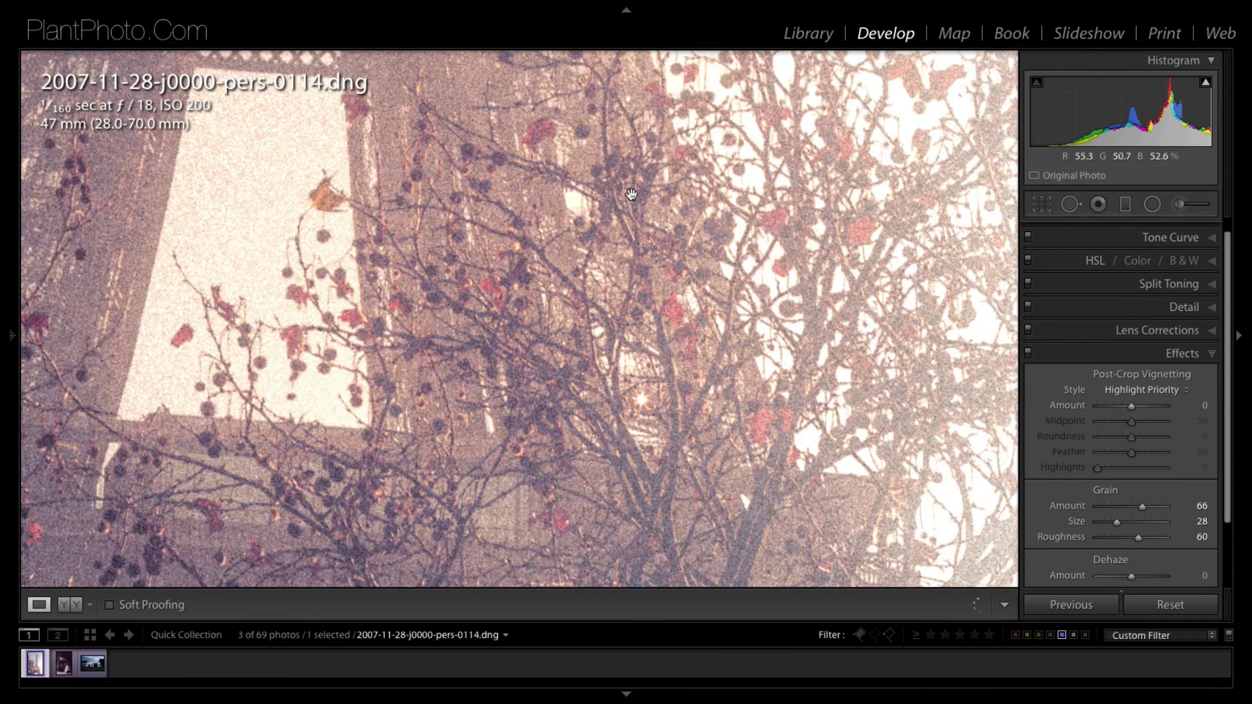
{"action": "left_click", "coordinate": [1195, 350]}
{"action": "left_click", "coordinate": [1173, 373]}
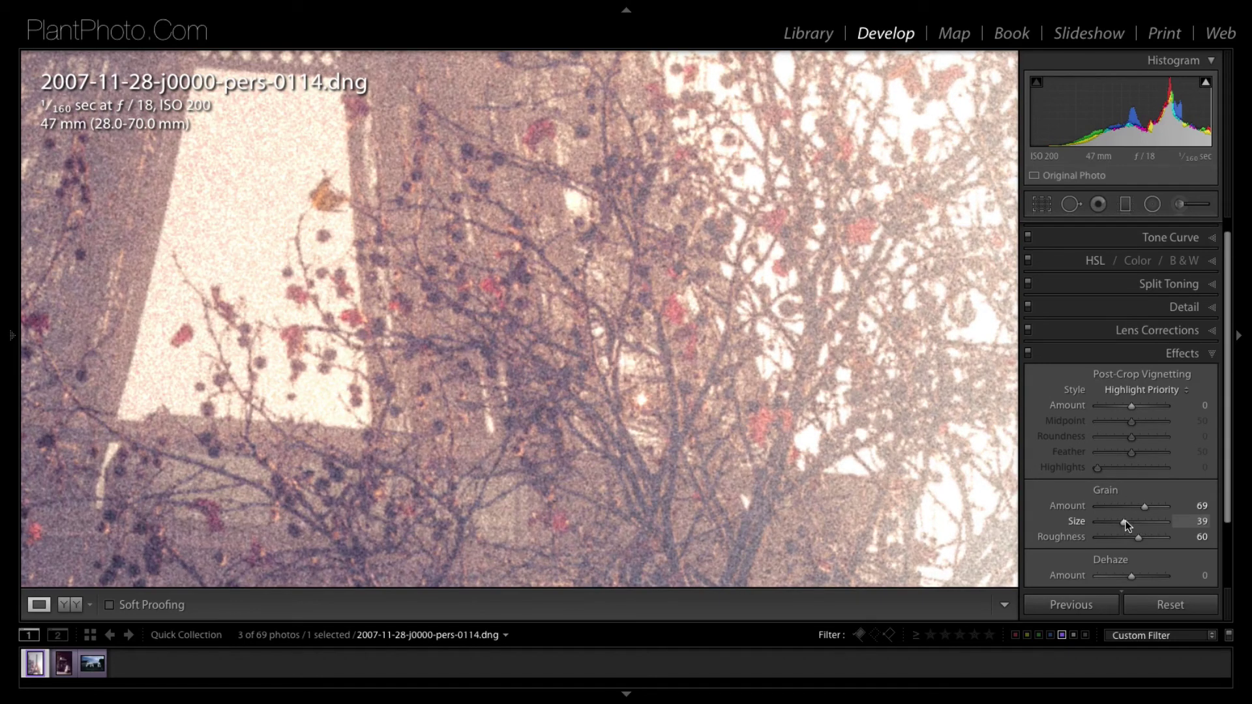
{"action": "left_click", "coordinate": [1180, 353]}
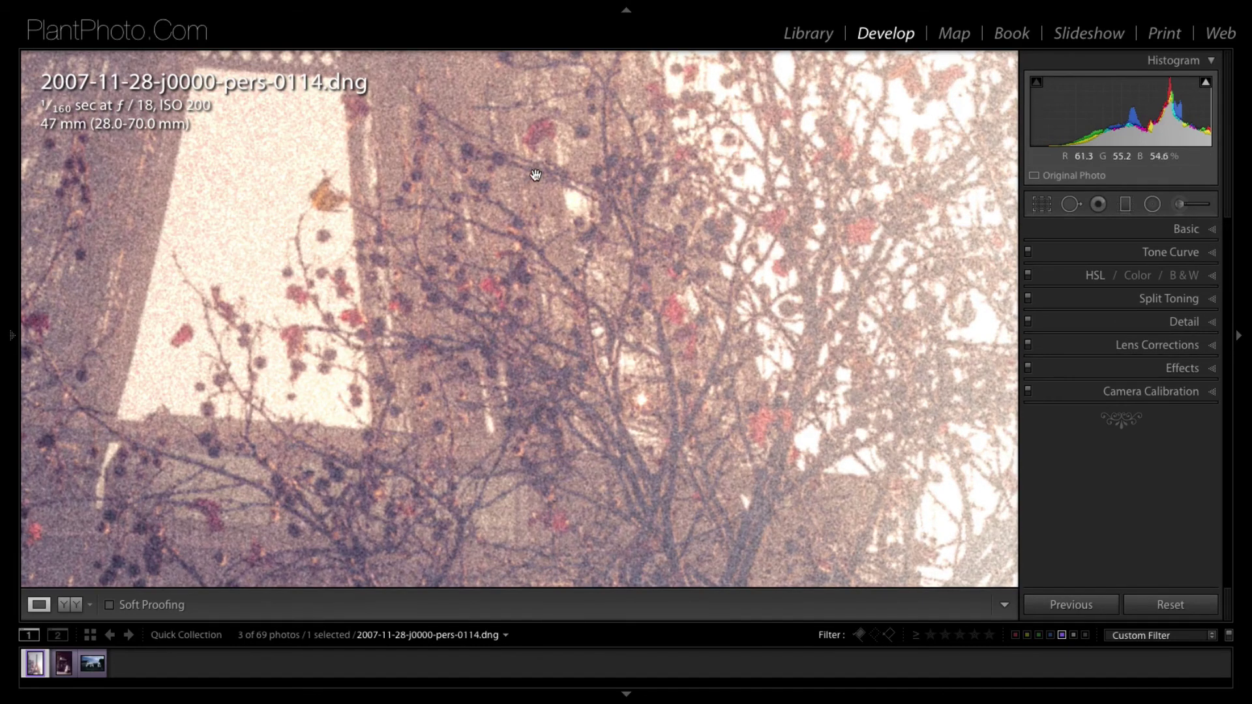
Zoom into the tower's top and lower lattice to inspect the grain, then back out
{"action": "left_click", "coordinate": [536, 175]}
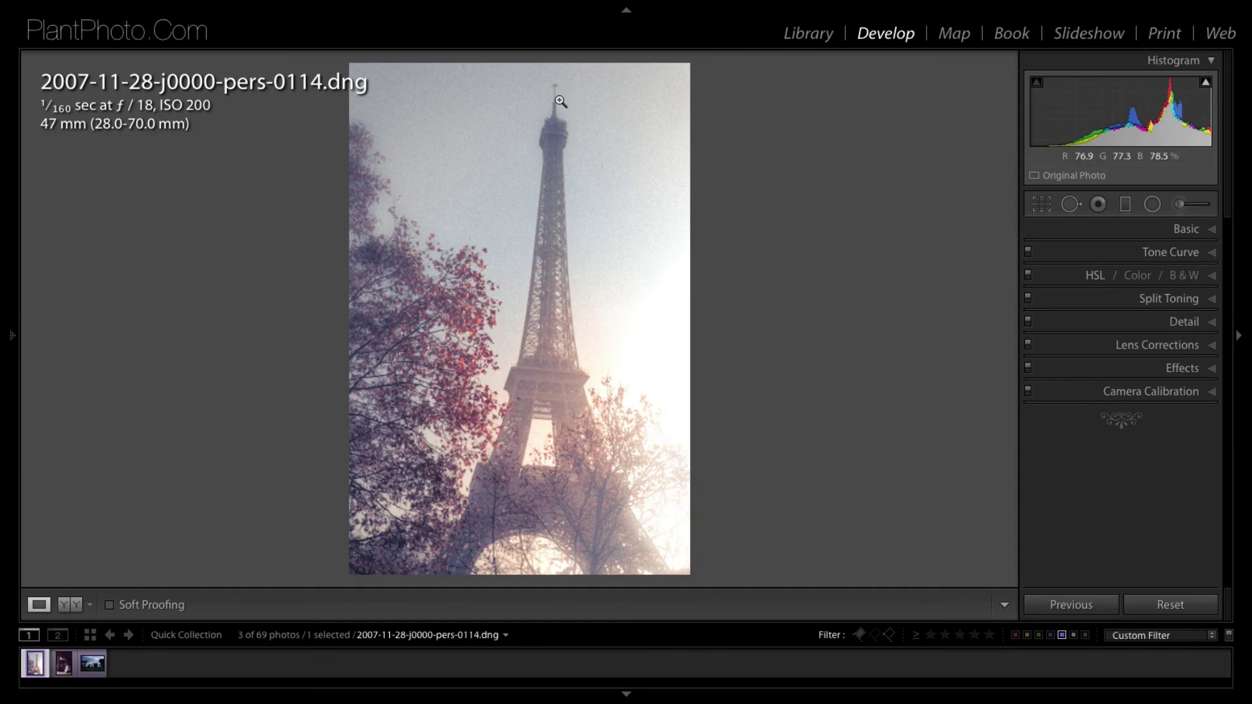
{"action": "left_click", "coordinate": [560, 102]}
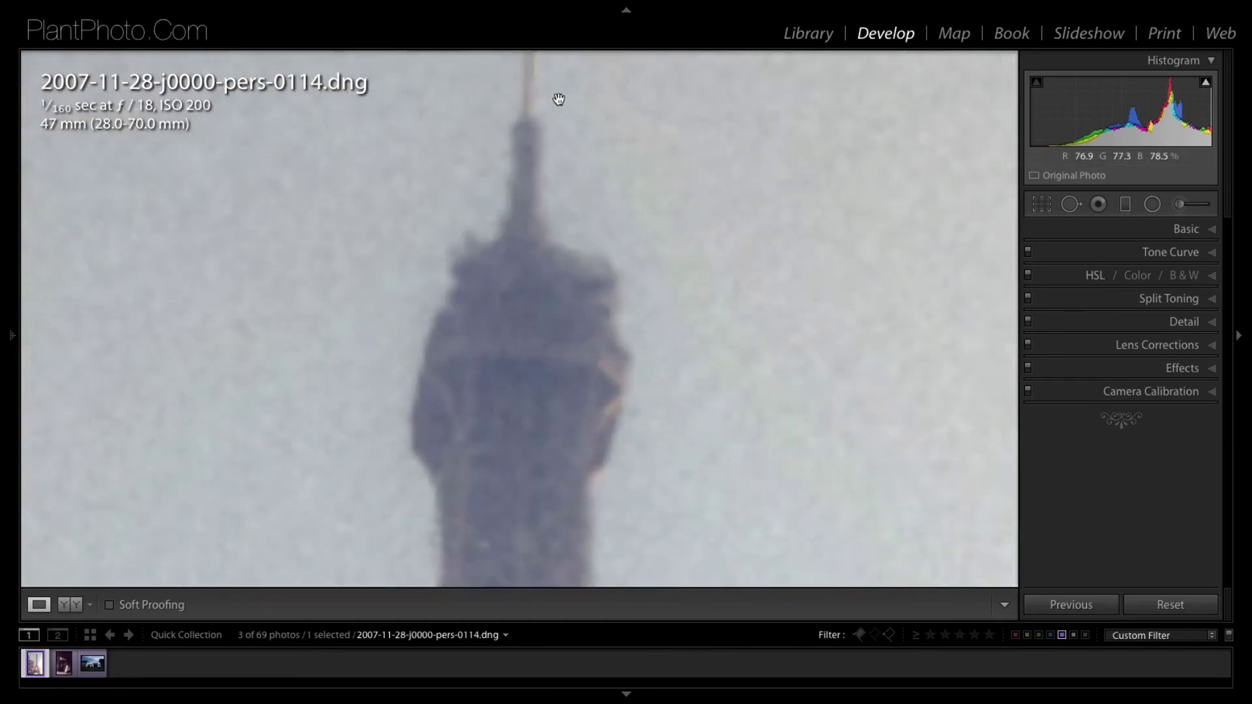
{"action": "left_click", "coordinate": [520, 423]}
{"action": "left_click", "coordinate": [531, 238]}
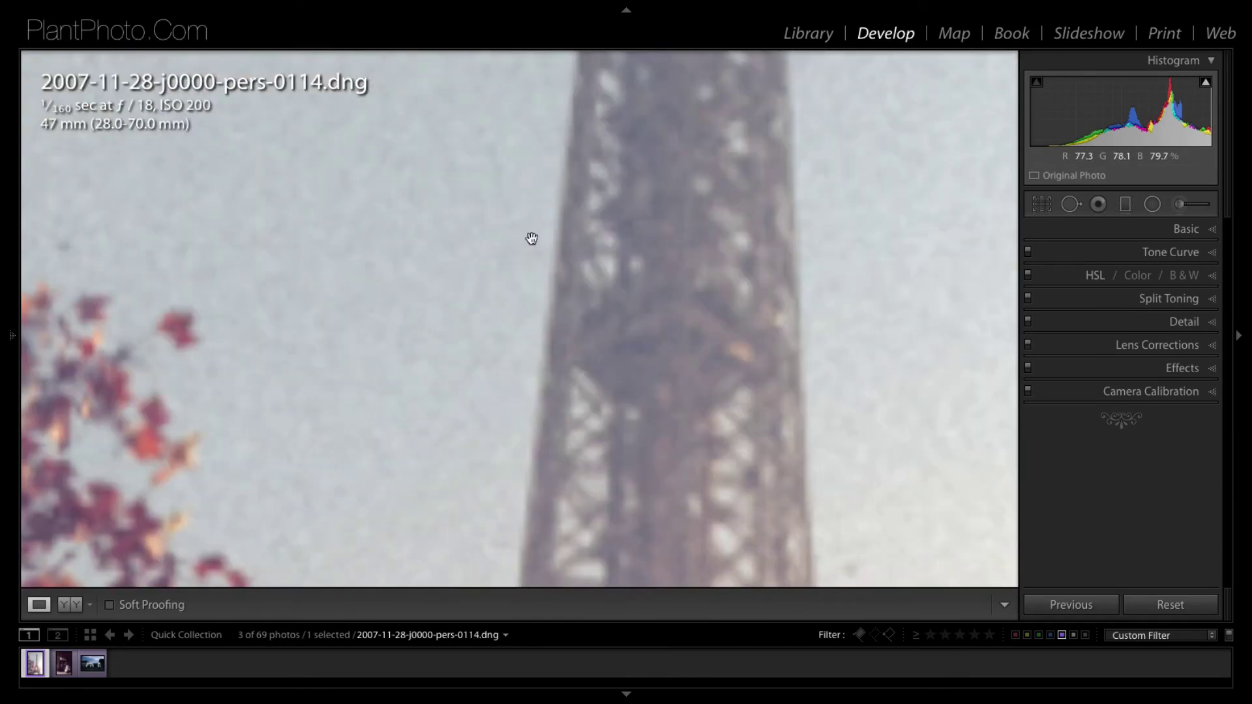
{"action": "left_click", "coordinate": [579, 283]}
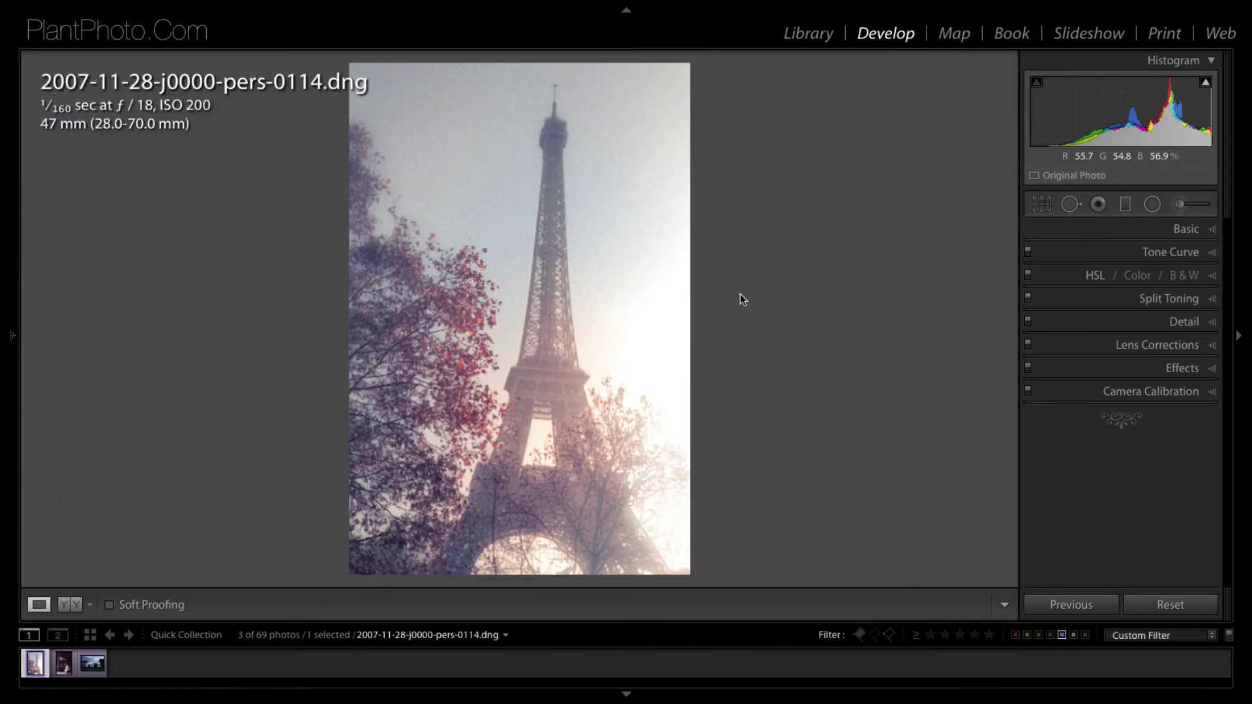
Set Post-Crop Vignetting to Amount -14 and Midpoint 33 for subtly darker edges
{"action": "left_click", "coordinate": [1203, 369]}
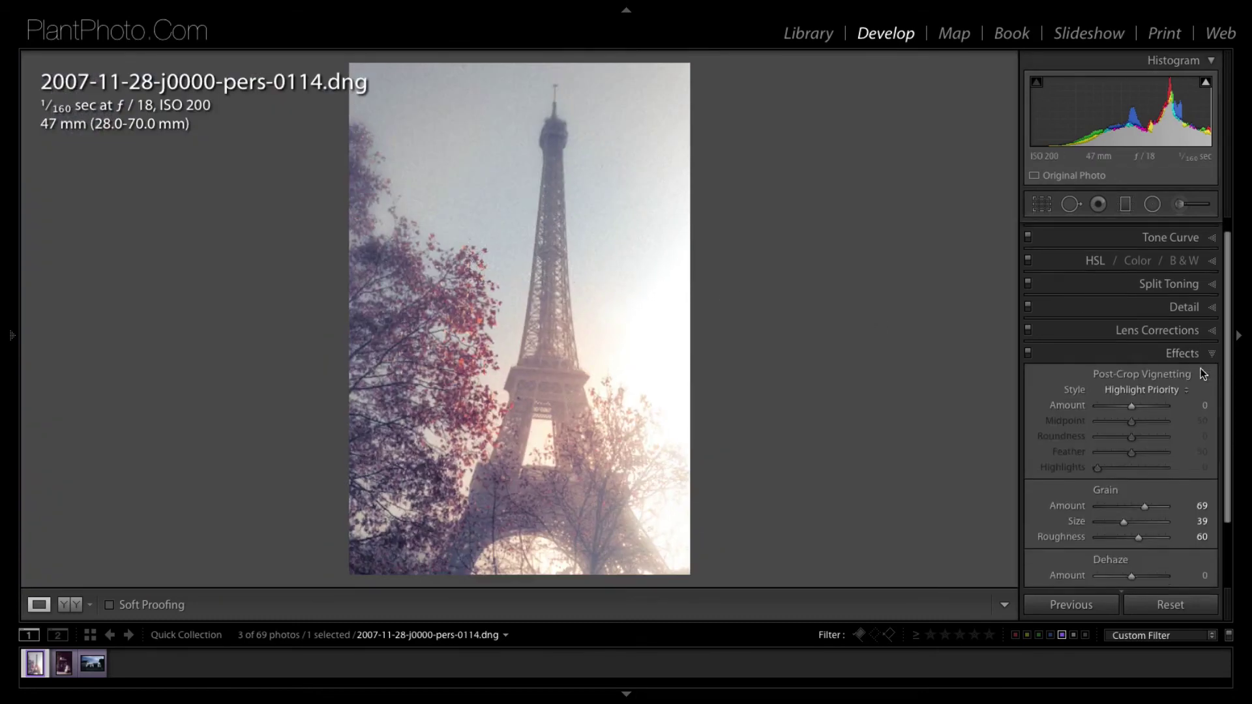
{"action": "left_click_drag", "start_coordinate": [1130, 406], "coordinate": [1120, 406]}
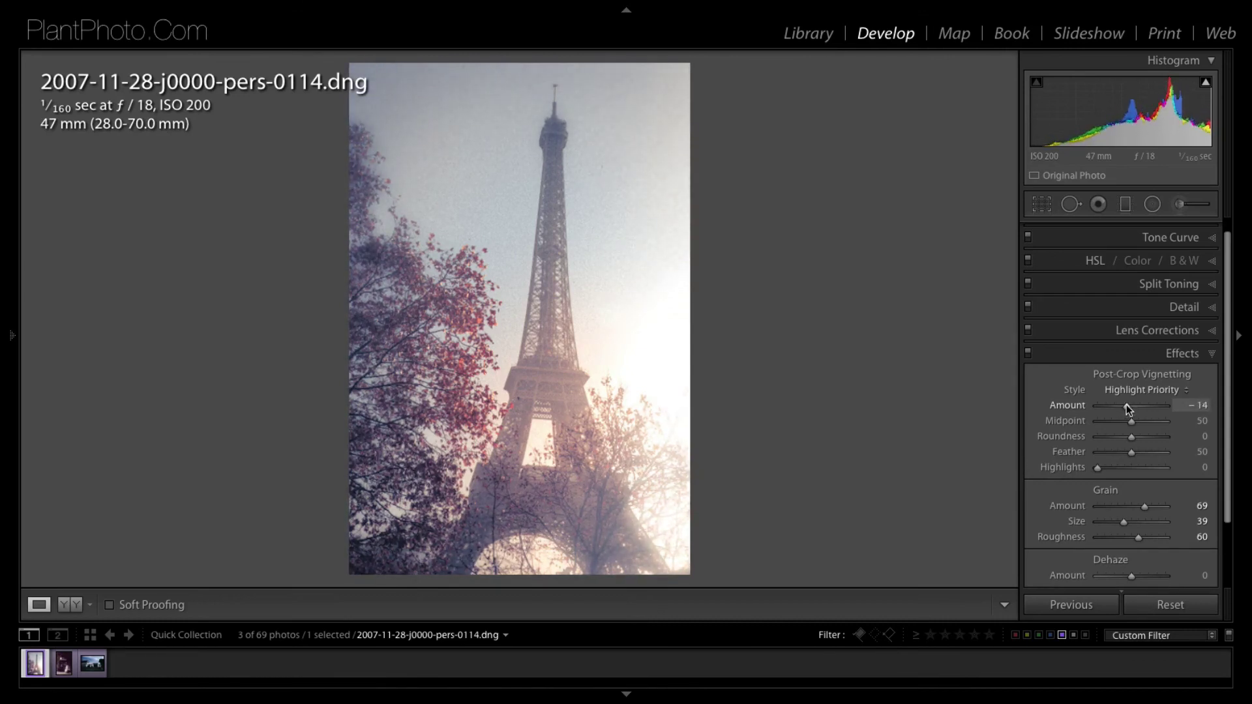
{"action": "left_click_drag", "start_coordinate": [1124, 405], "coordinate": [1127, 405]}
{"action": "left_click_drag", "start_coordinate": [1130, 421], "coordinate": [1117, 421]}
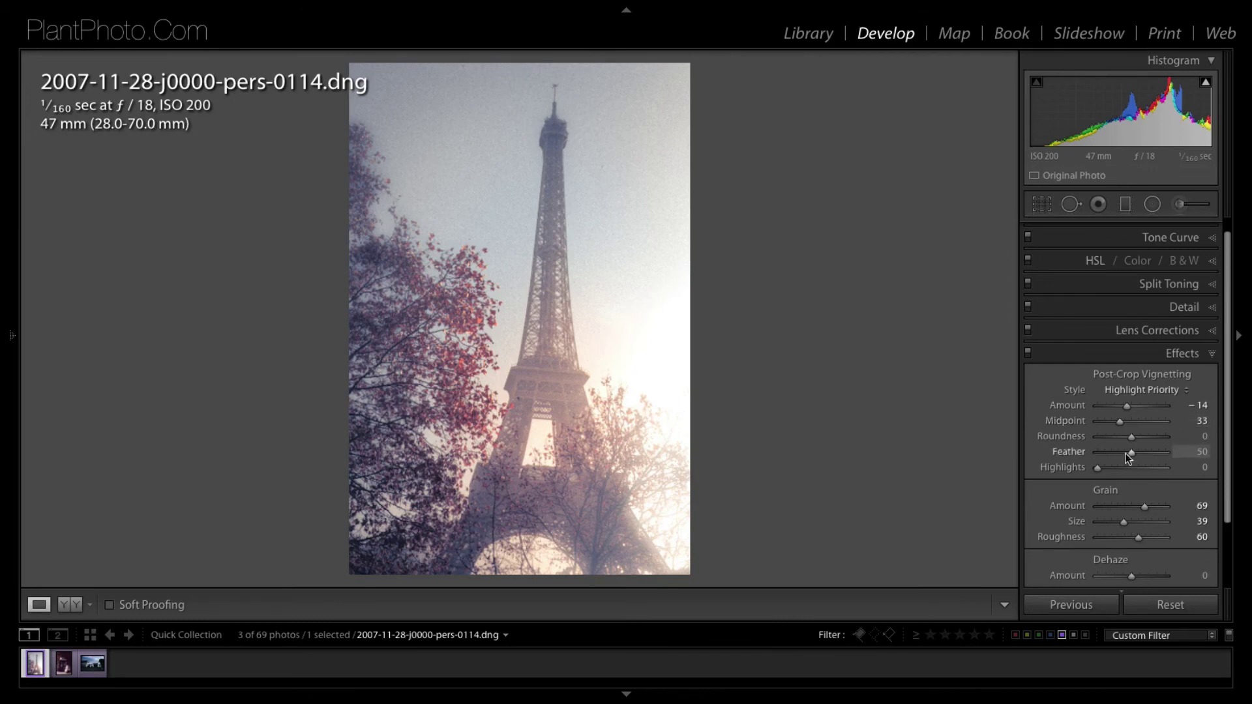
{"action": "left_click", "coordinate": [1191, 356]}
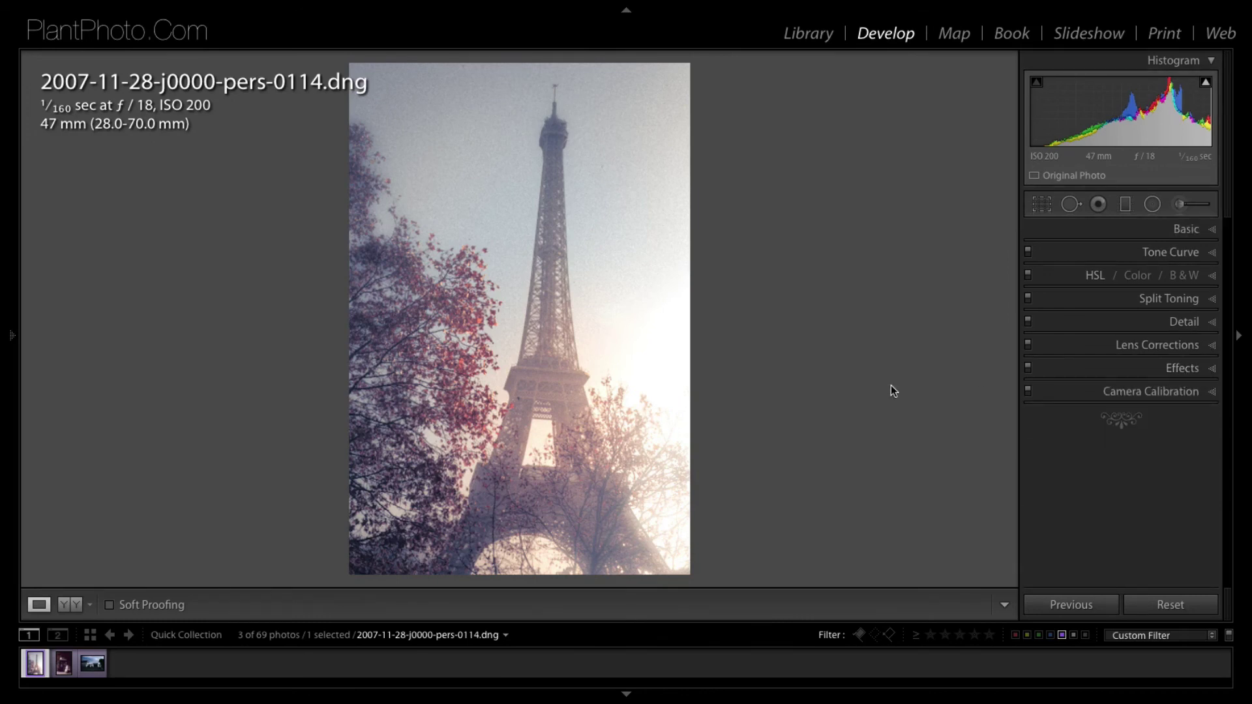
Make a virtual copy and show it beside the original in Library Survey view
{"action": "key", "text": "ctrl+apostrophe"}
{"action": "left_click", "coordinate": [63, 672], "text": "ctrl"}
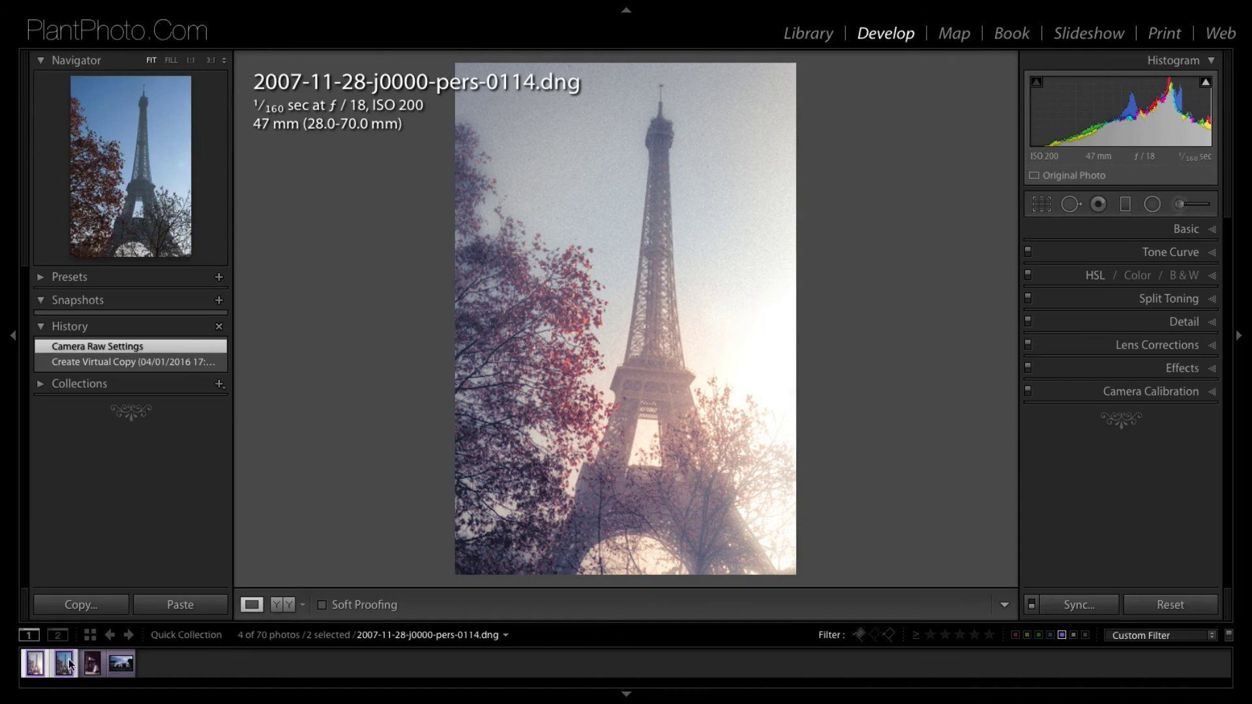
{"action": "left_click", "coordinate": [798, 34]}
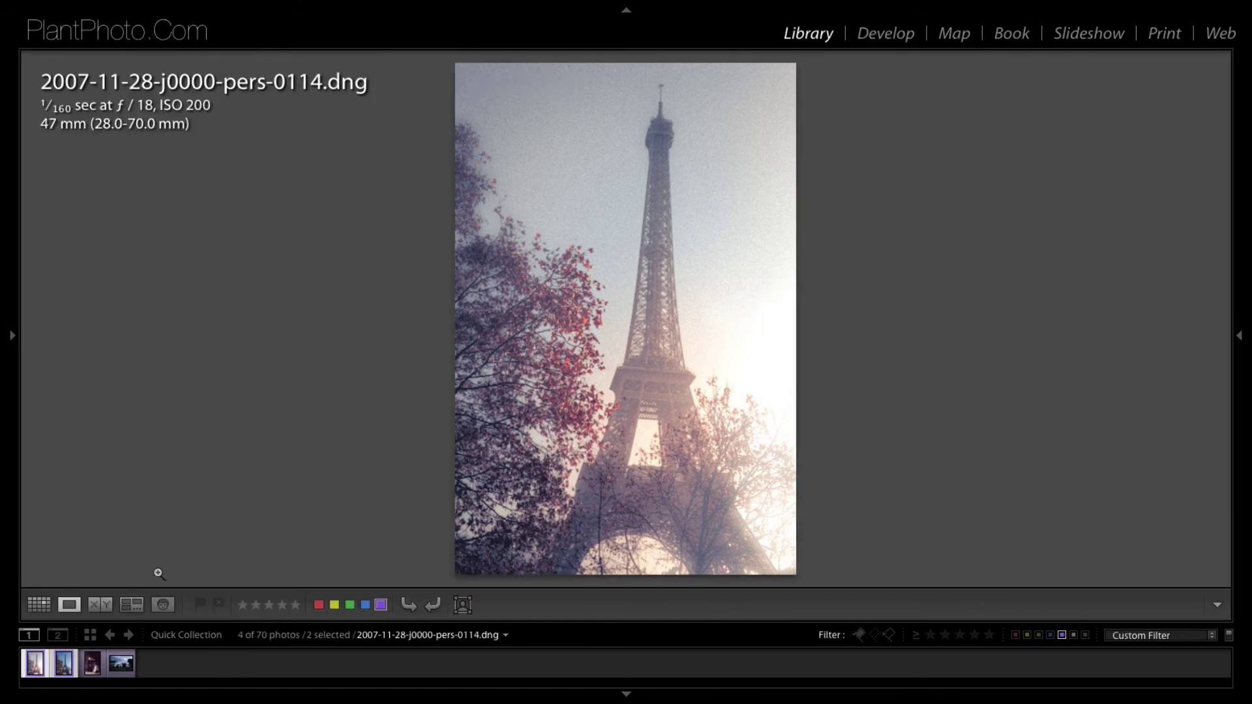
{"action": "left_click", "coordinate": [132, 604]}
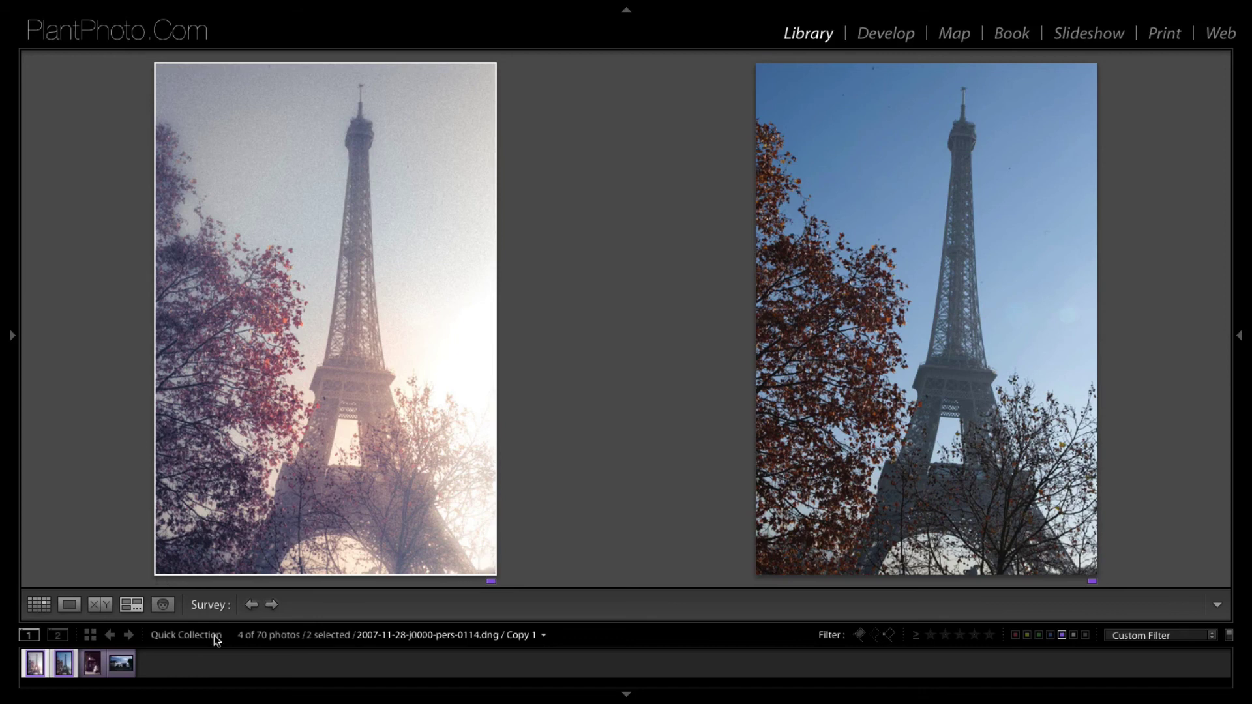
Flip between the original blue-sky photo and the hazy edit in Loupe, ending on the edit
{"action": "left_click", "coordinate": [68, 605]}
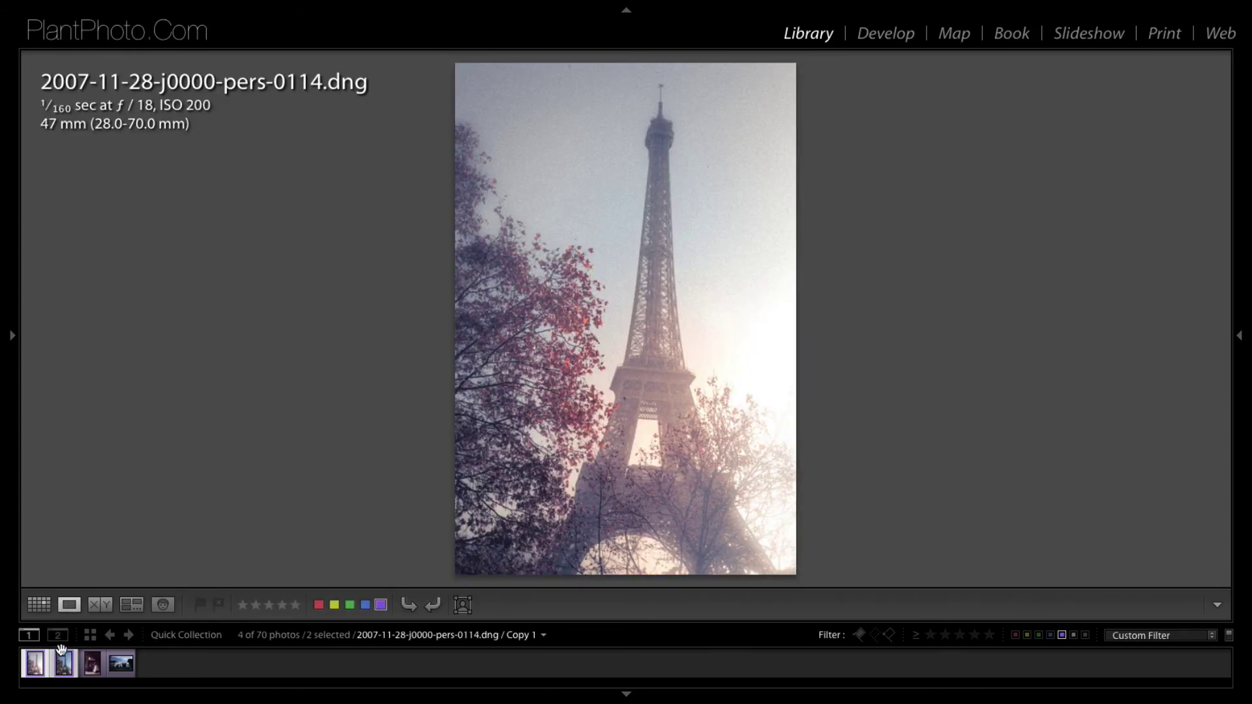
{"action": "left_click", "coordinate": [58, 661]}
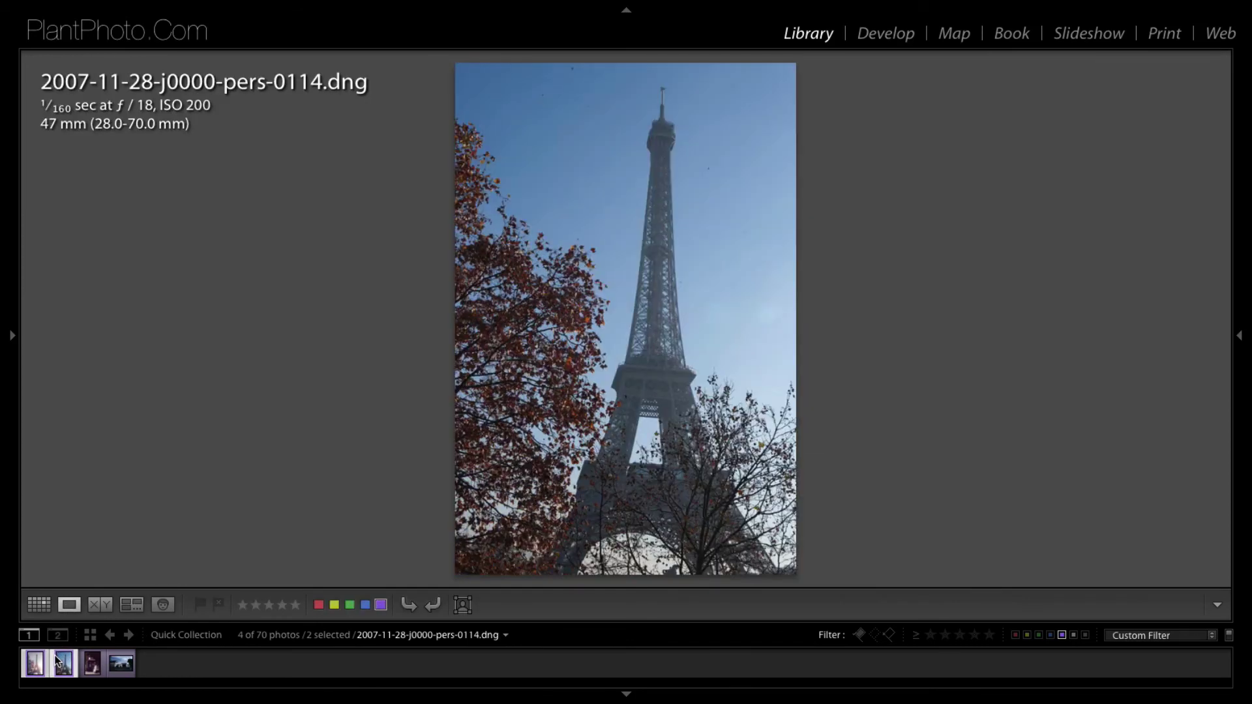
{"action": "key", "text": "Left"}
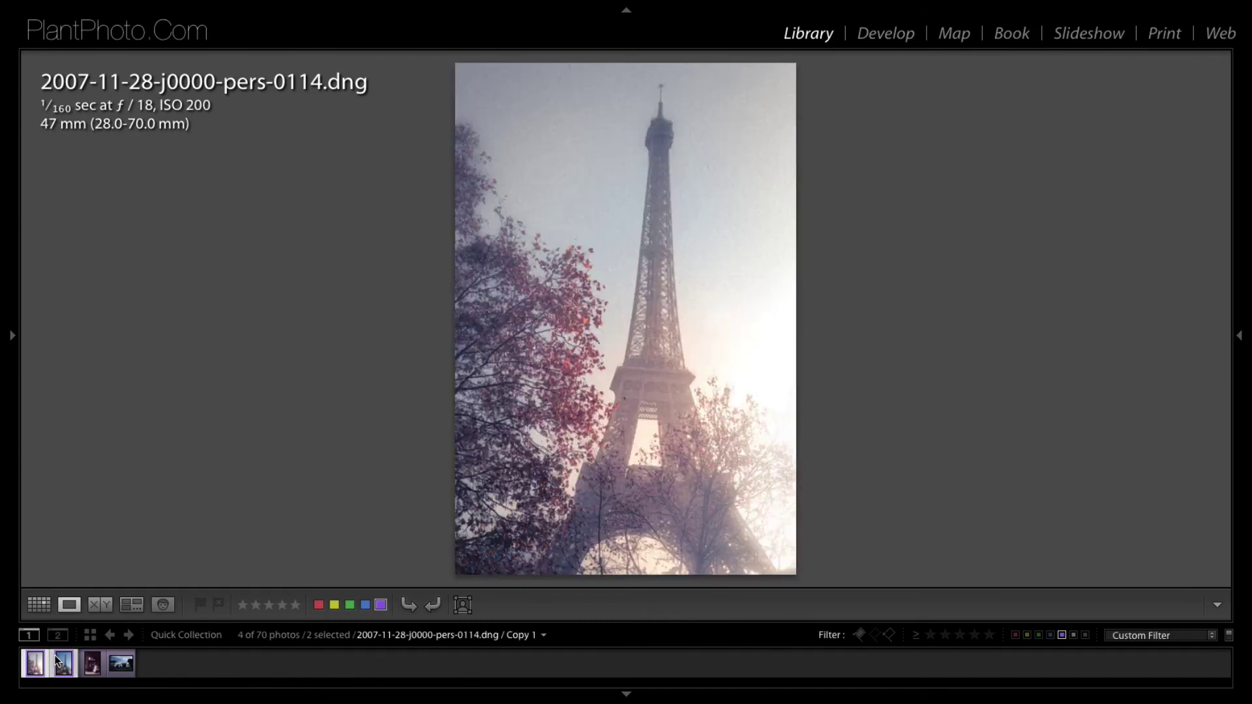
{"action": "key", "text": "Right"}
{"action": "key", "text": "Left"}
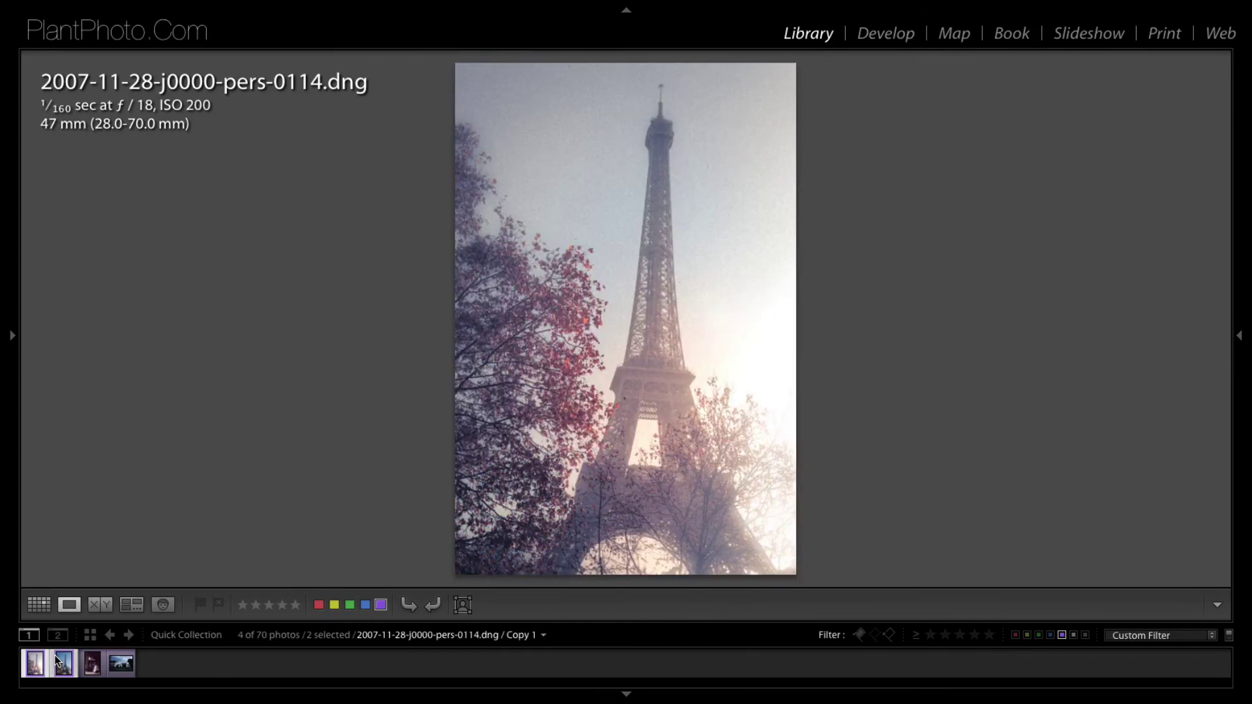